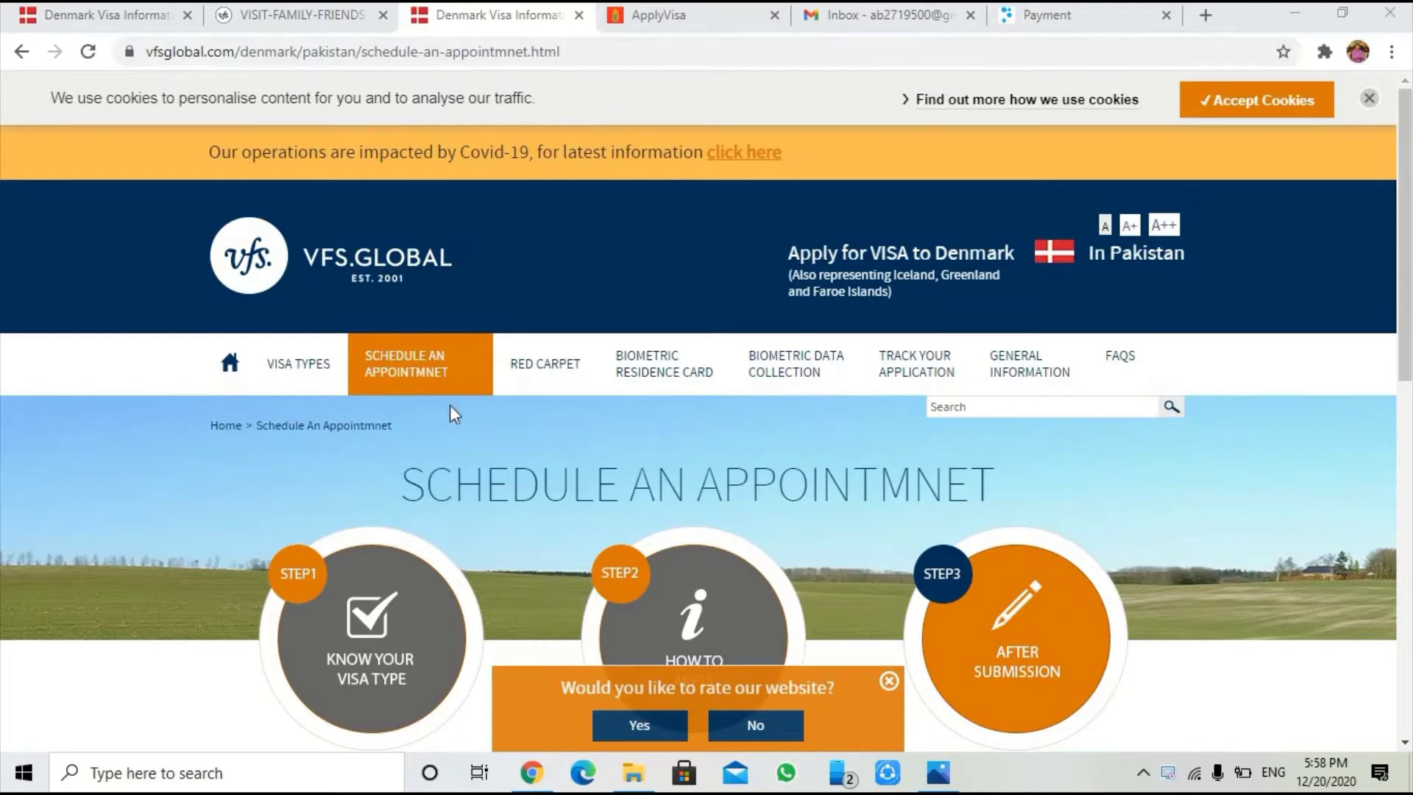
From Schedule an Appointment, follow the 'here' link to the online Appointment Login page
left_click(440, 383)
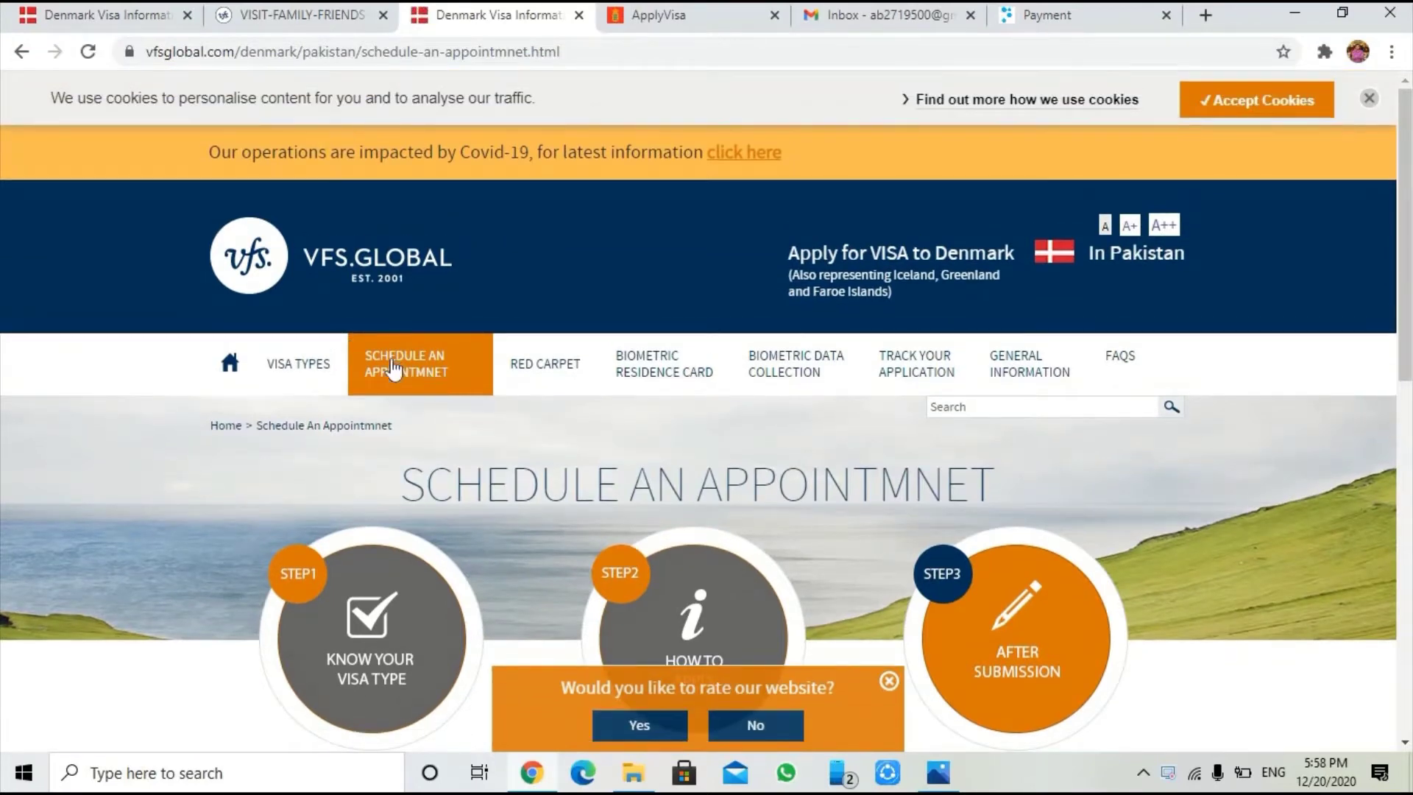
scroll(449, 357, "down", 5)
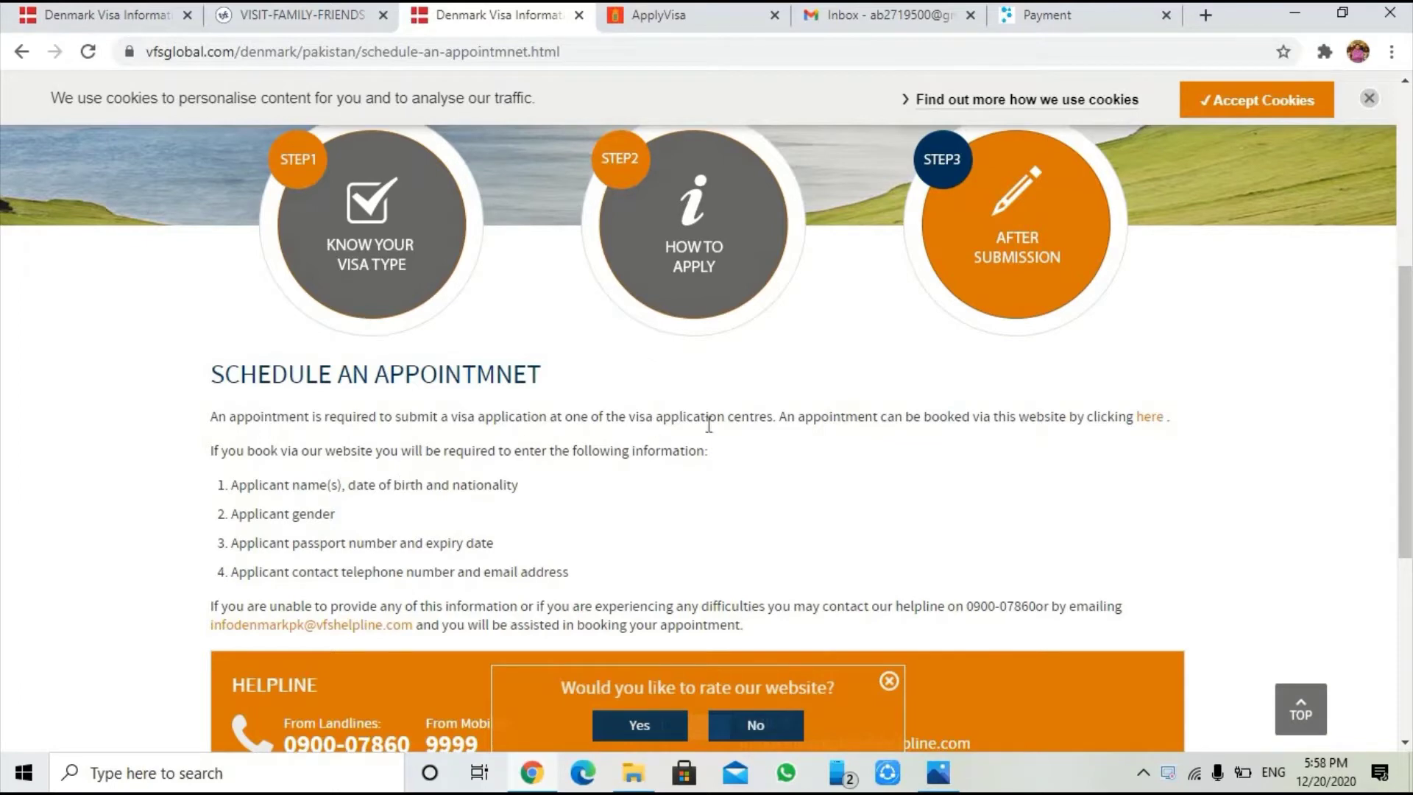
left_click(1153, 416)
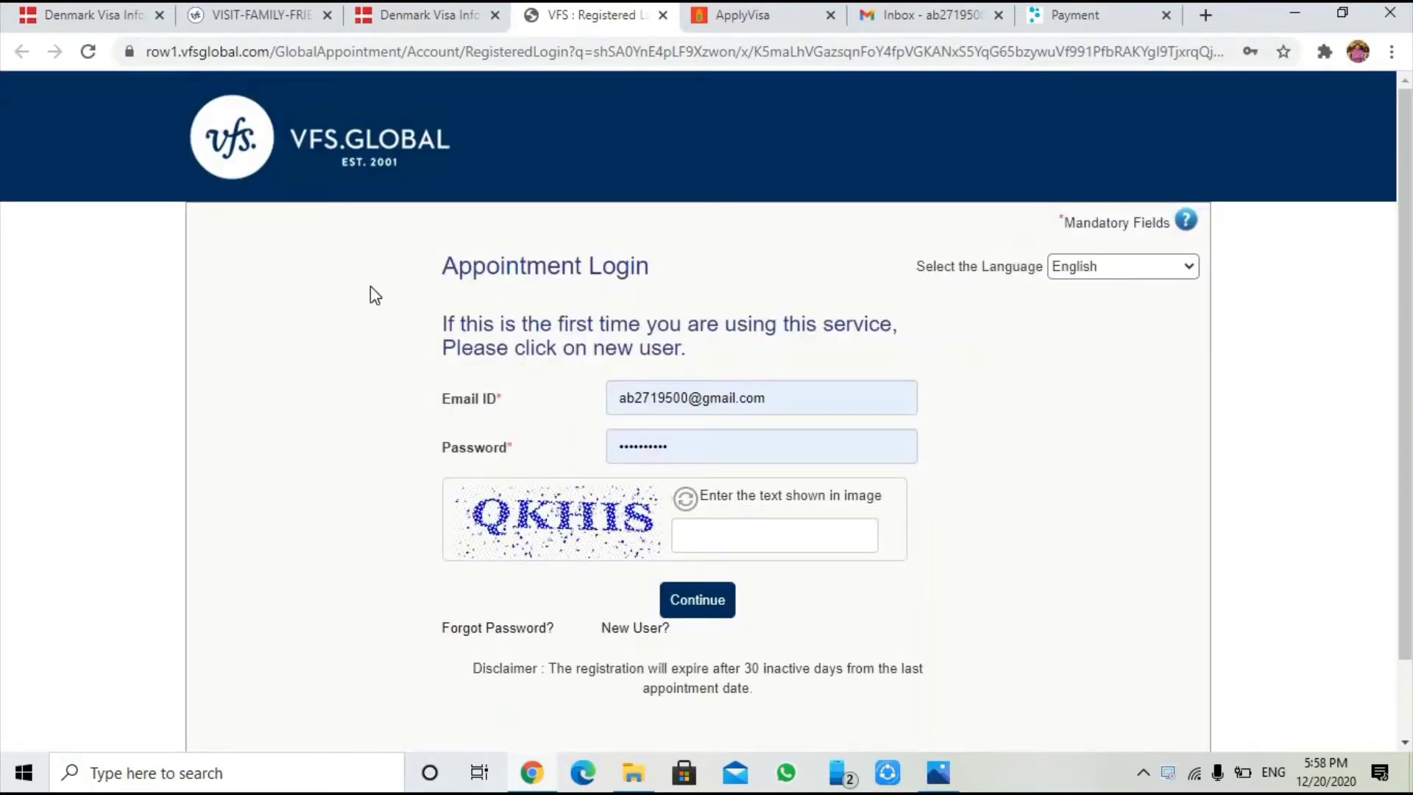
scroll(370, 286, "down", 2)
Open the 'New User?' registration link in a separate tab and switch to it
scroll(398, 324, "up", 2)
right_click(634, 631)
left_click(719, 440)
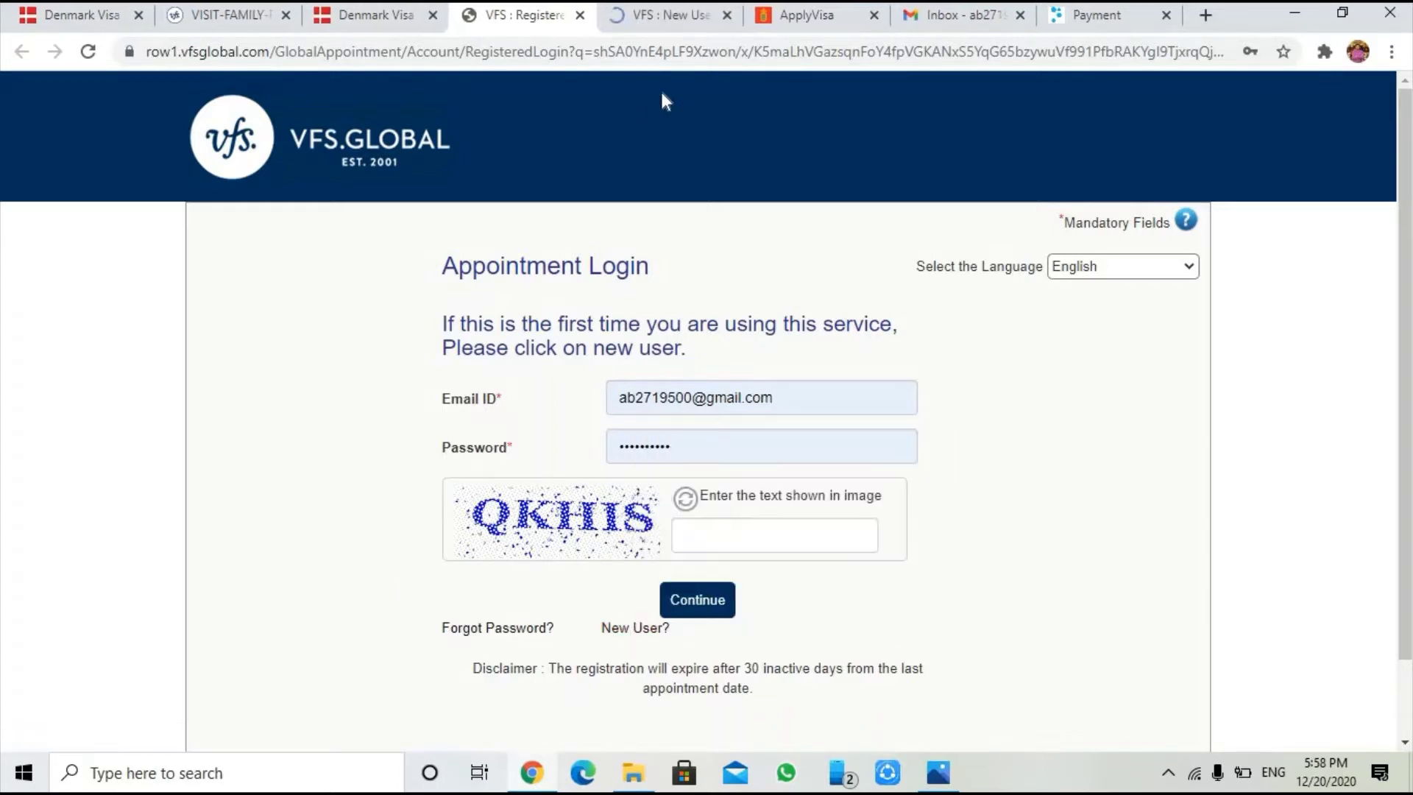
key("ctrl+Tab")
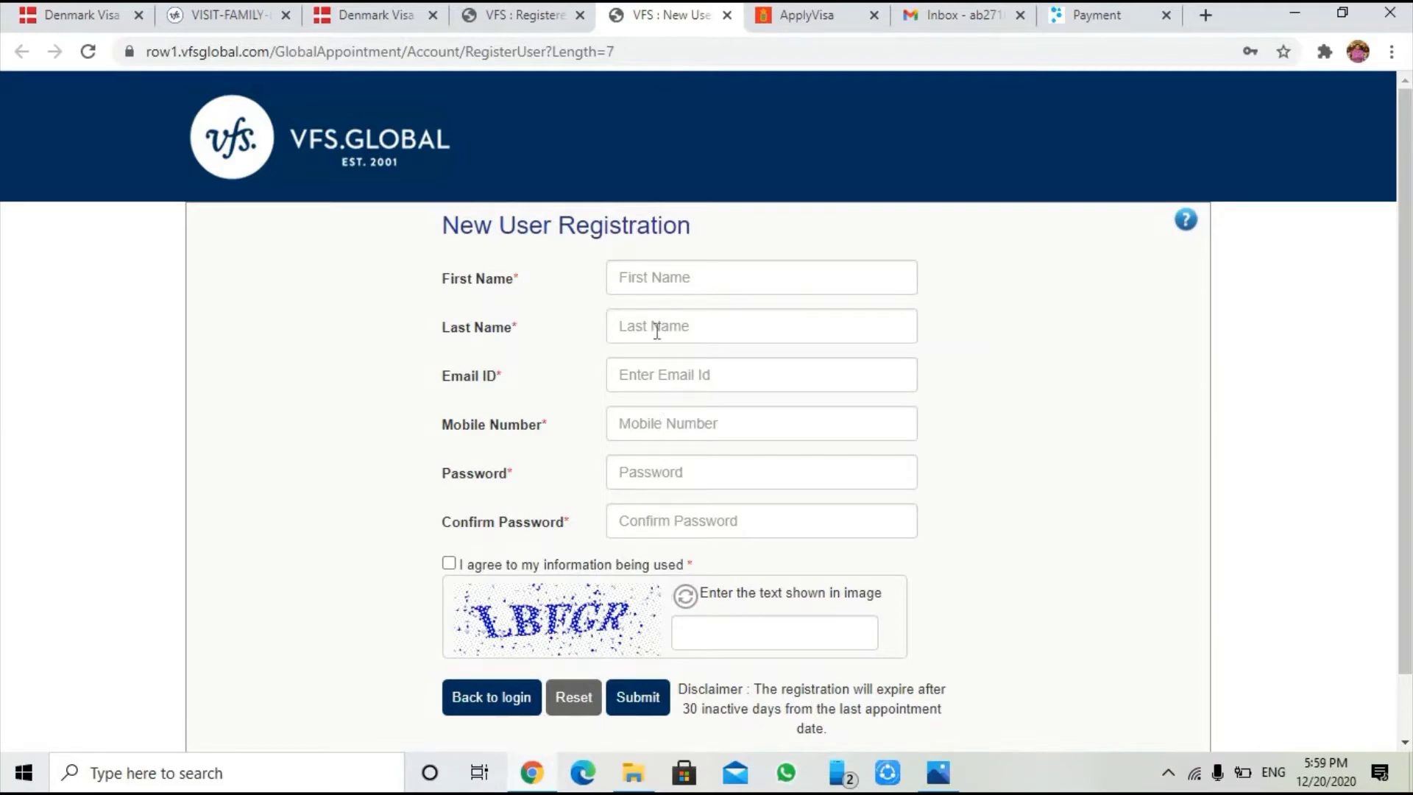
Tick the personal-information consent box, select the captcha field, then go to the Gmail inbox
left_click(449, 565)
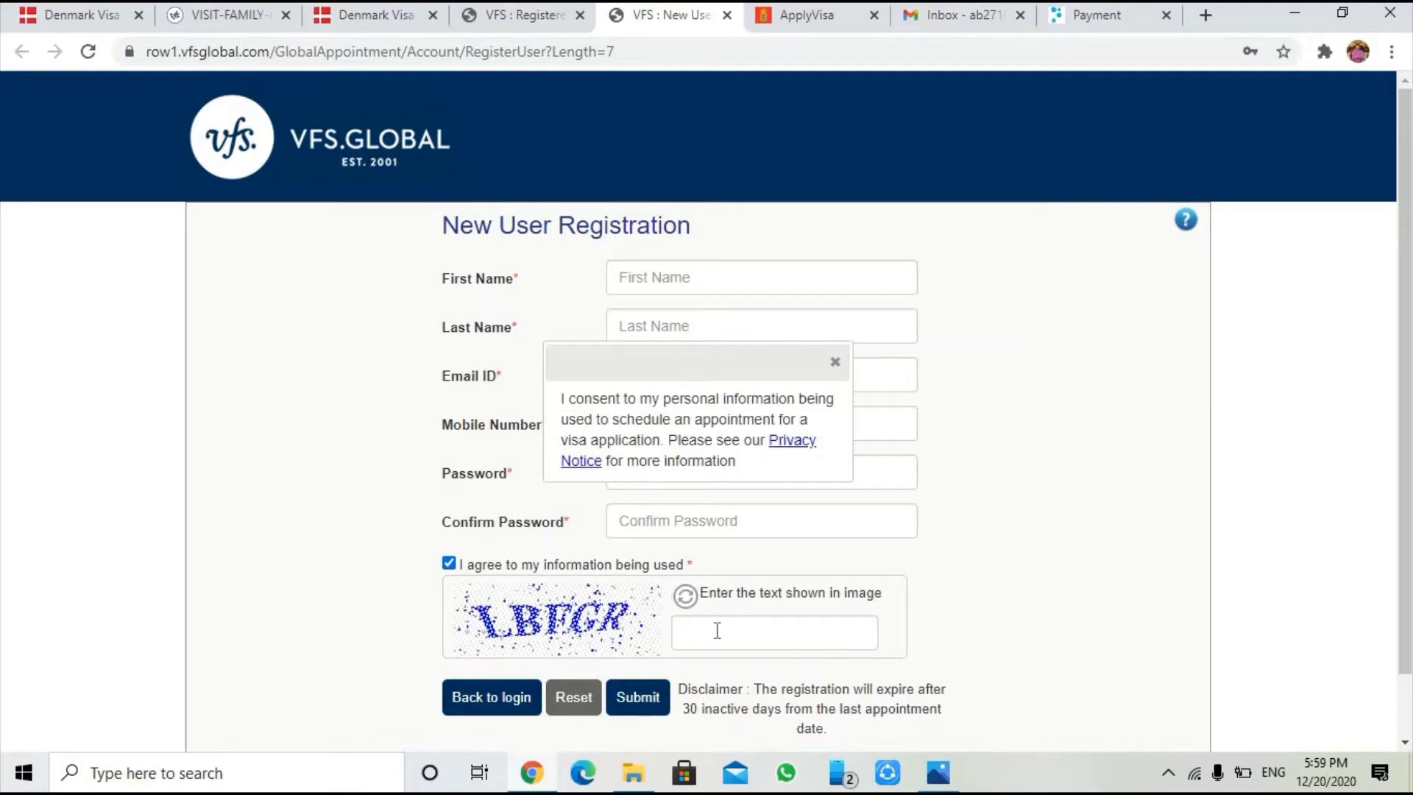
left_click(721, 630)
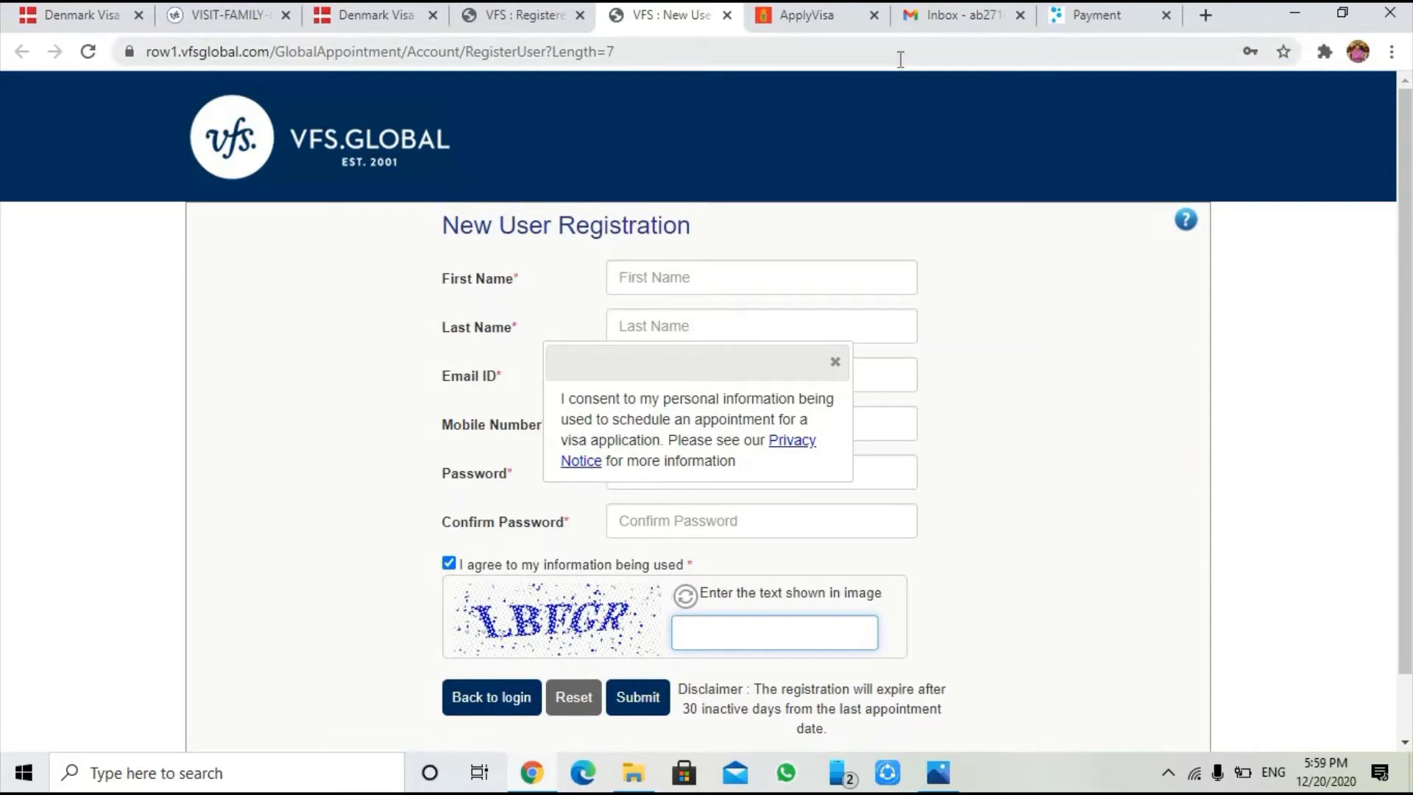
left_click(970, 21)
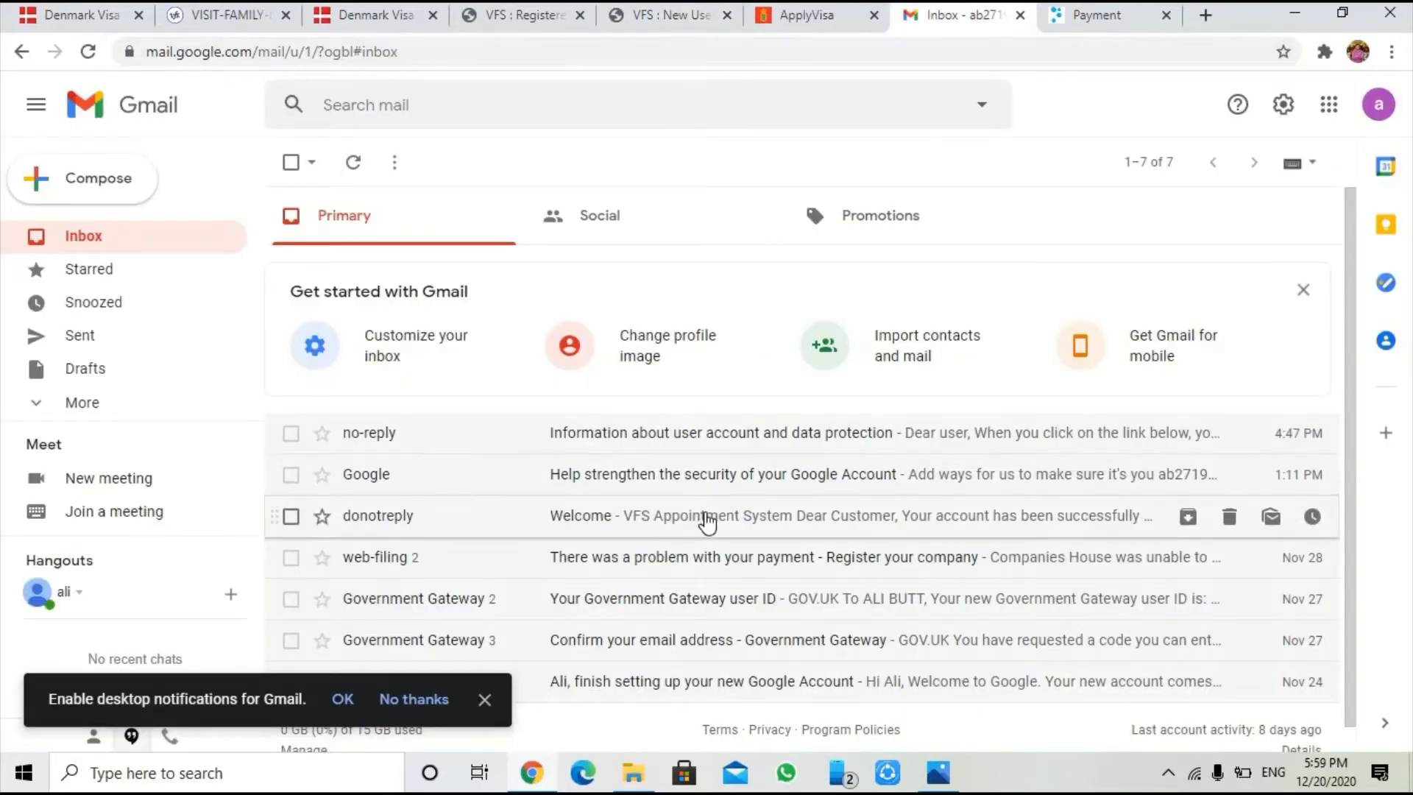
Read the VFS Welcome activation email, selecting its link text, then return to the VFS login tab
left_click(707, 521)
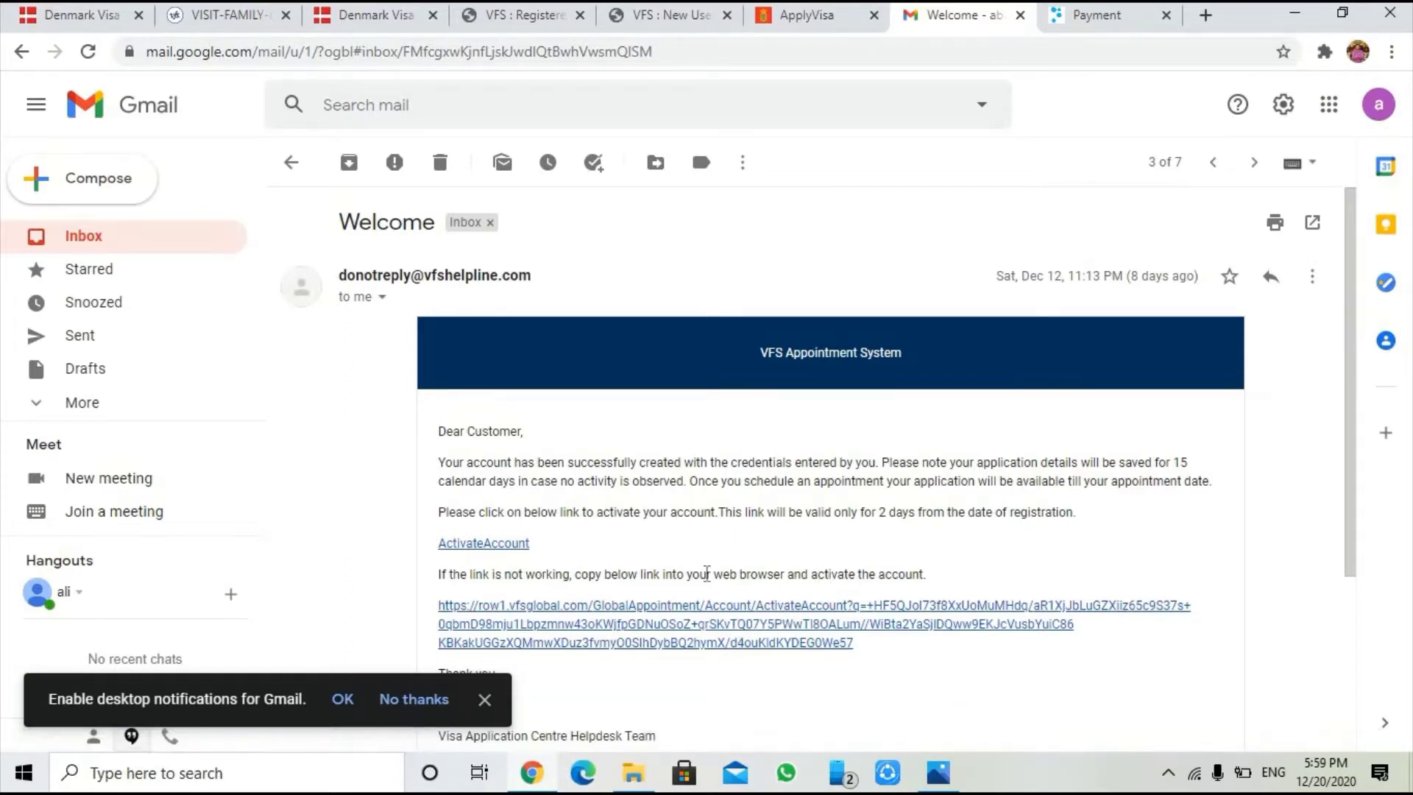
left_click_drag(439, 575, 920, 575)
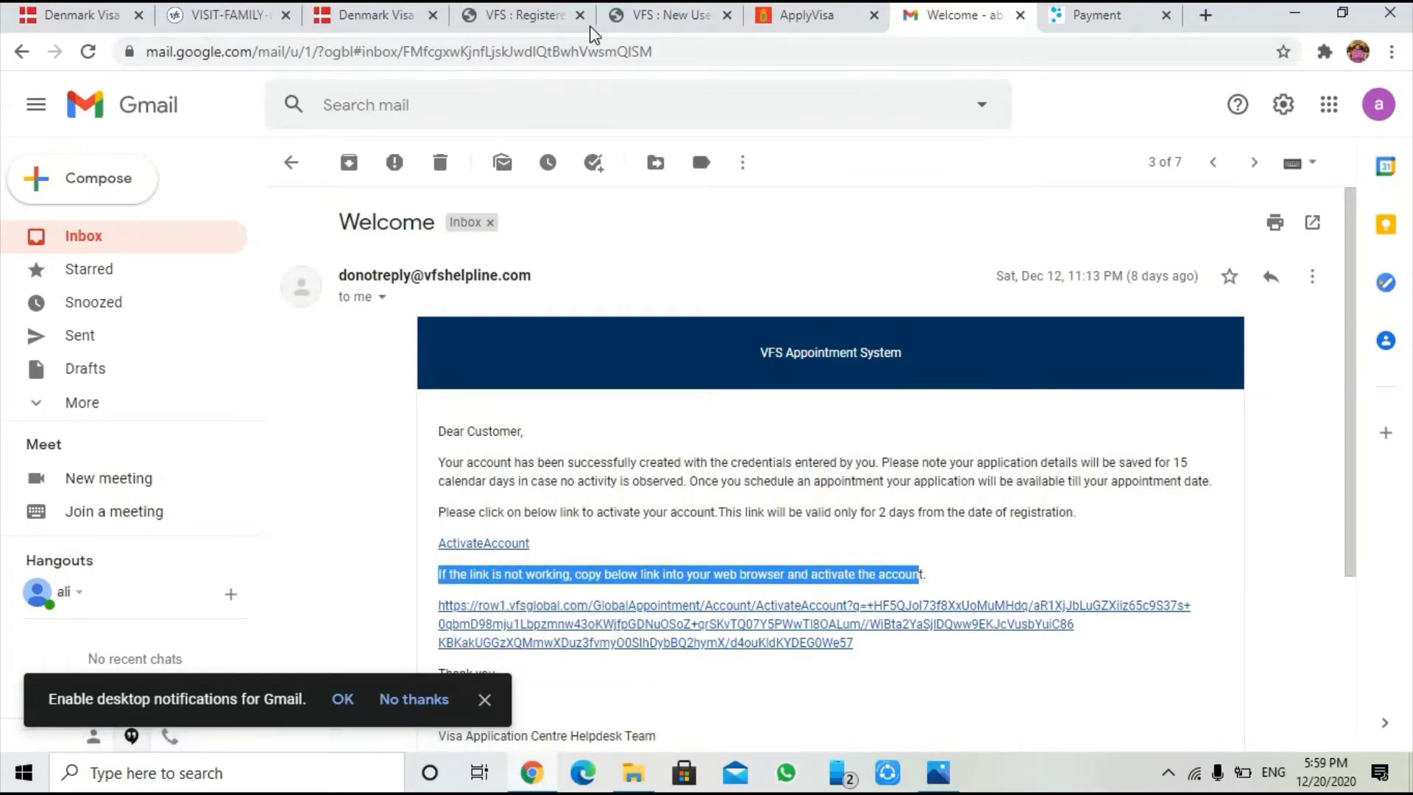
left_click(561, 23)
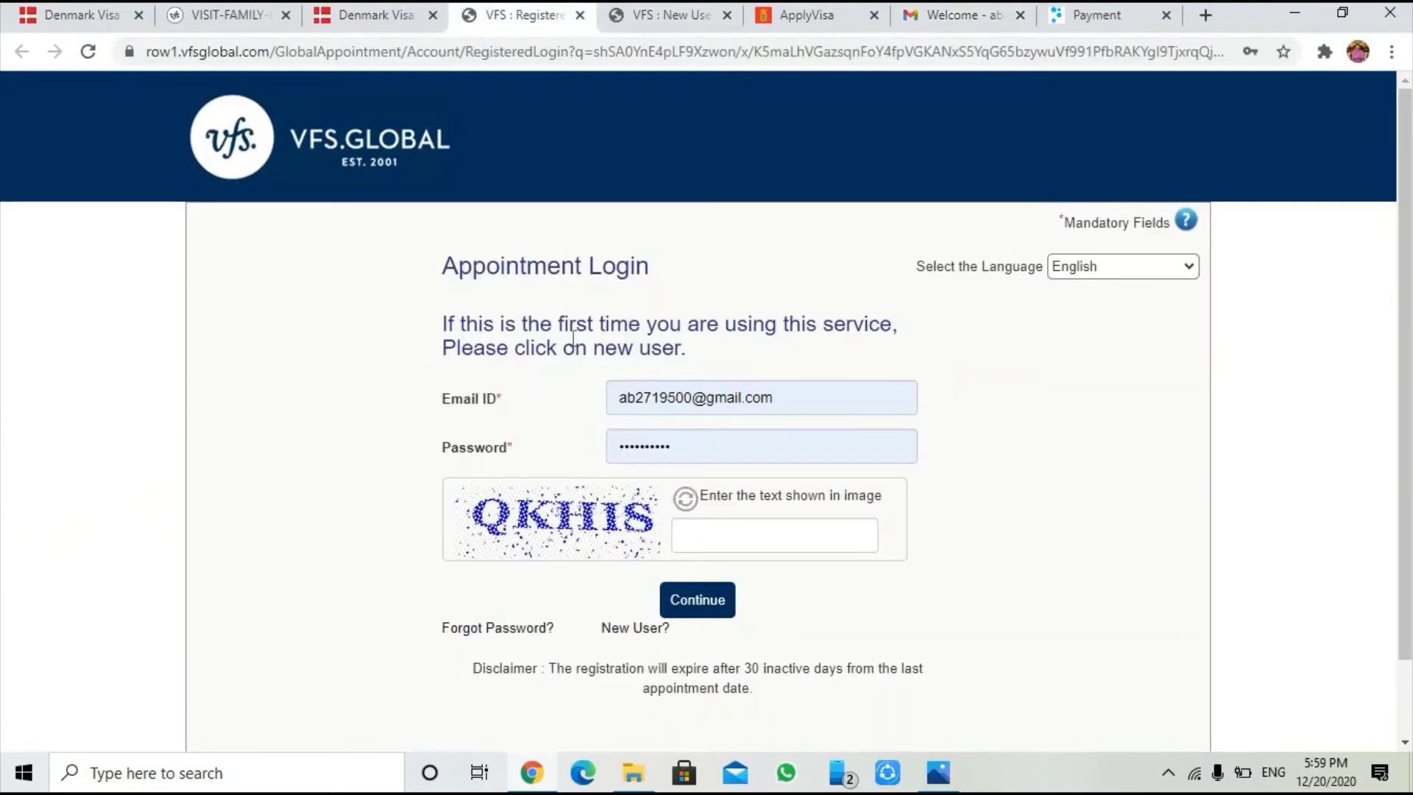
Enter the image captcha text and sign in to the VFS appointment account
left_click(756, 532)
type("QW")
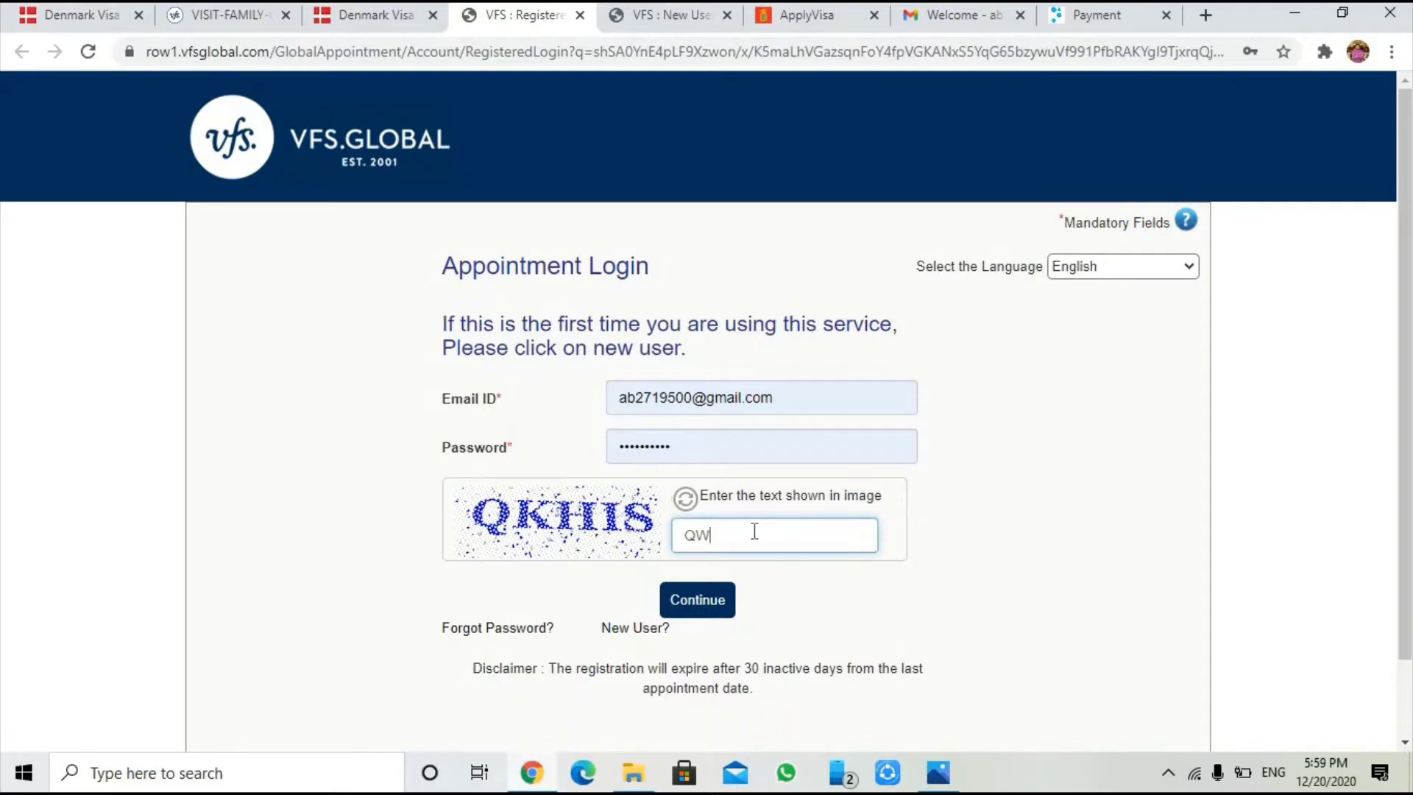
key("BackSpace")
type("KHIS")
left_click(682, 600)
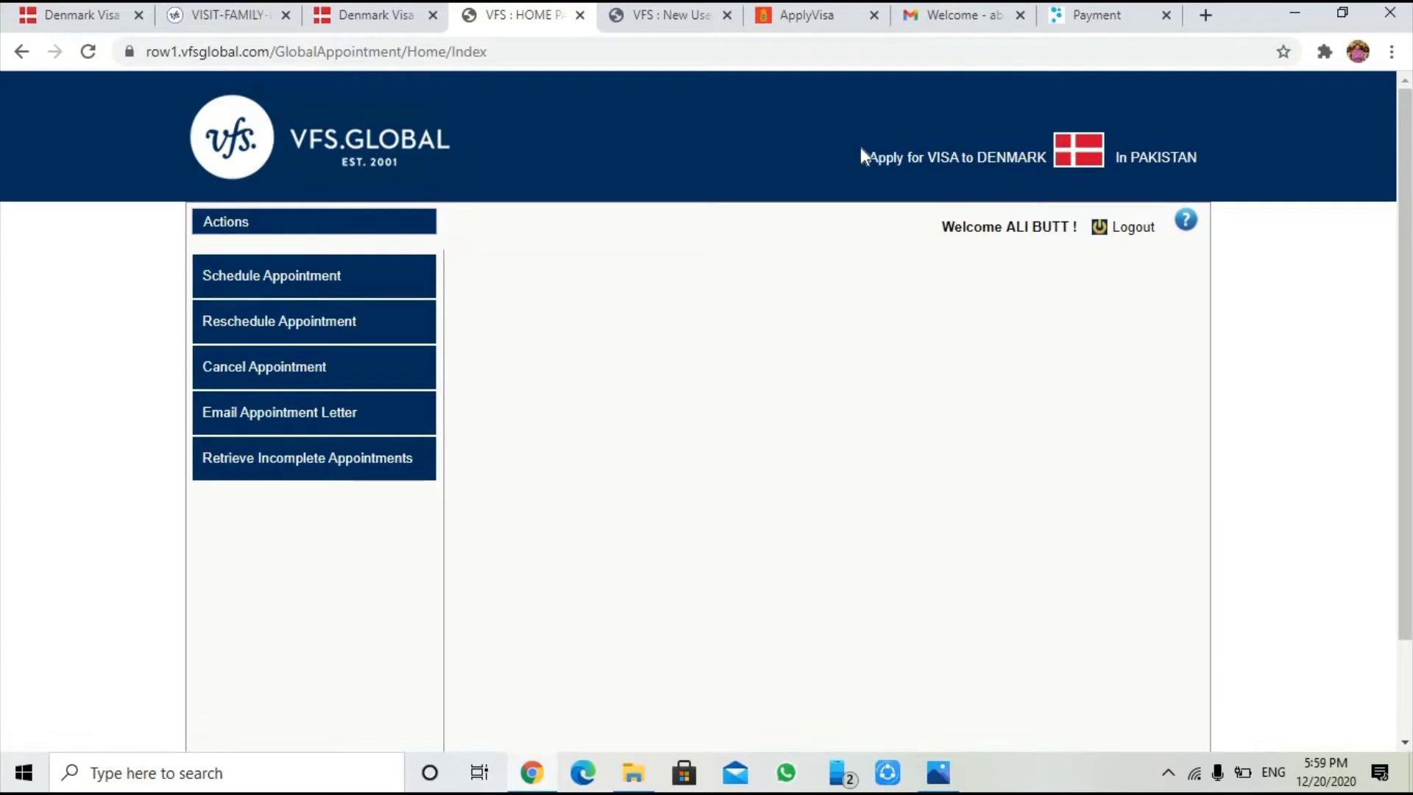
Review the Apply for VISA to DENMARK welcome page and choose Schedule Appointment from Actions
left_click_drag(860, 151, 1213, 157)
left_click(1212, 157)
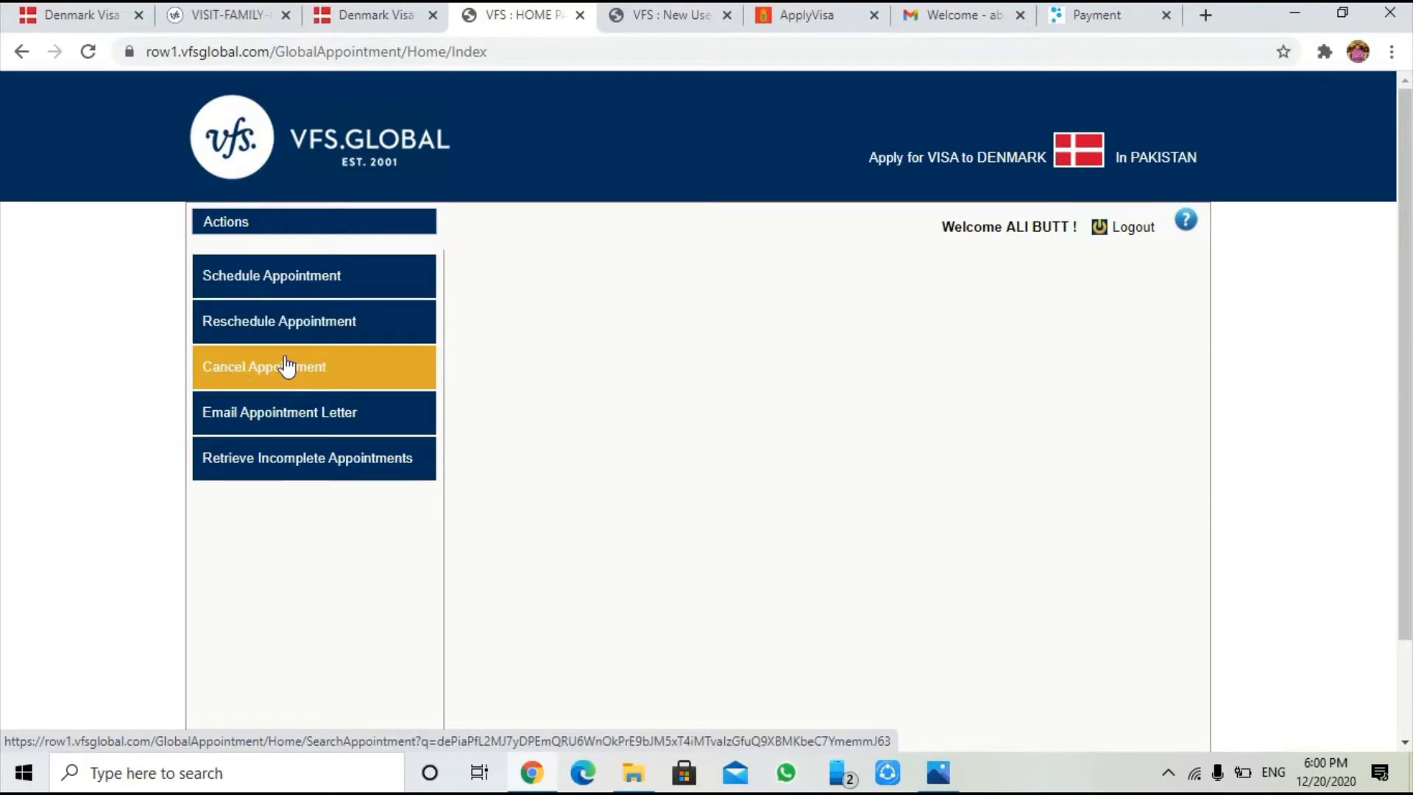
scroll(501, 396, "down", 2)
scroll(503, 398, "up", 2)
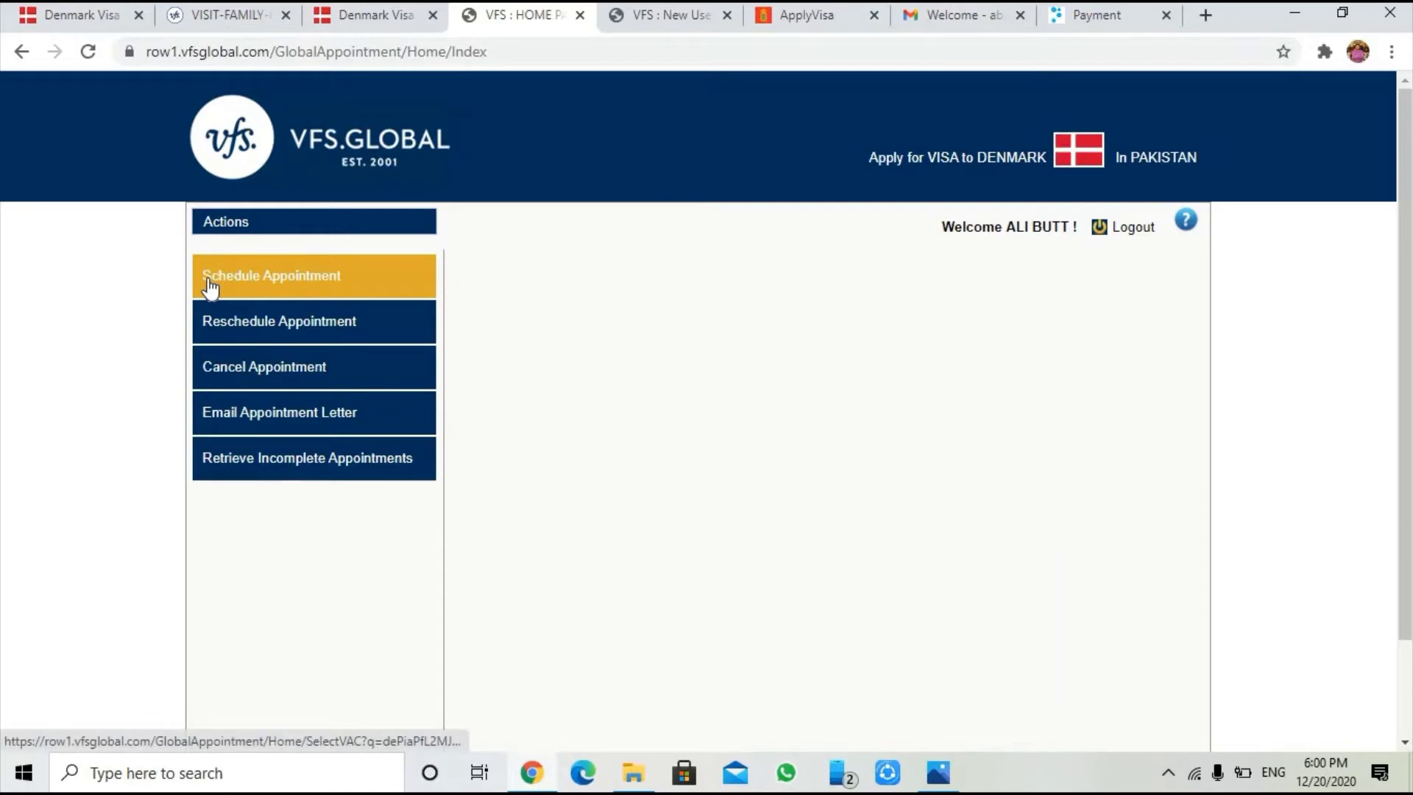
left_click(276, 282)
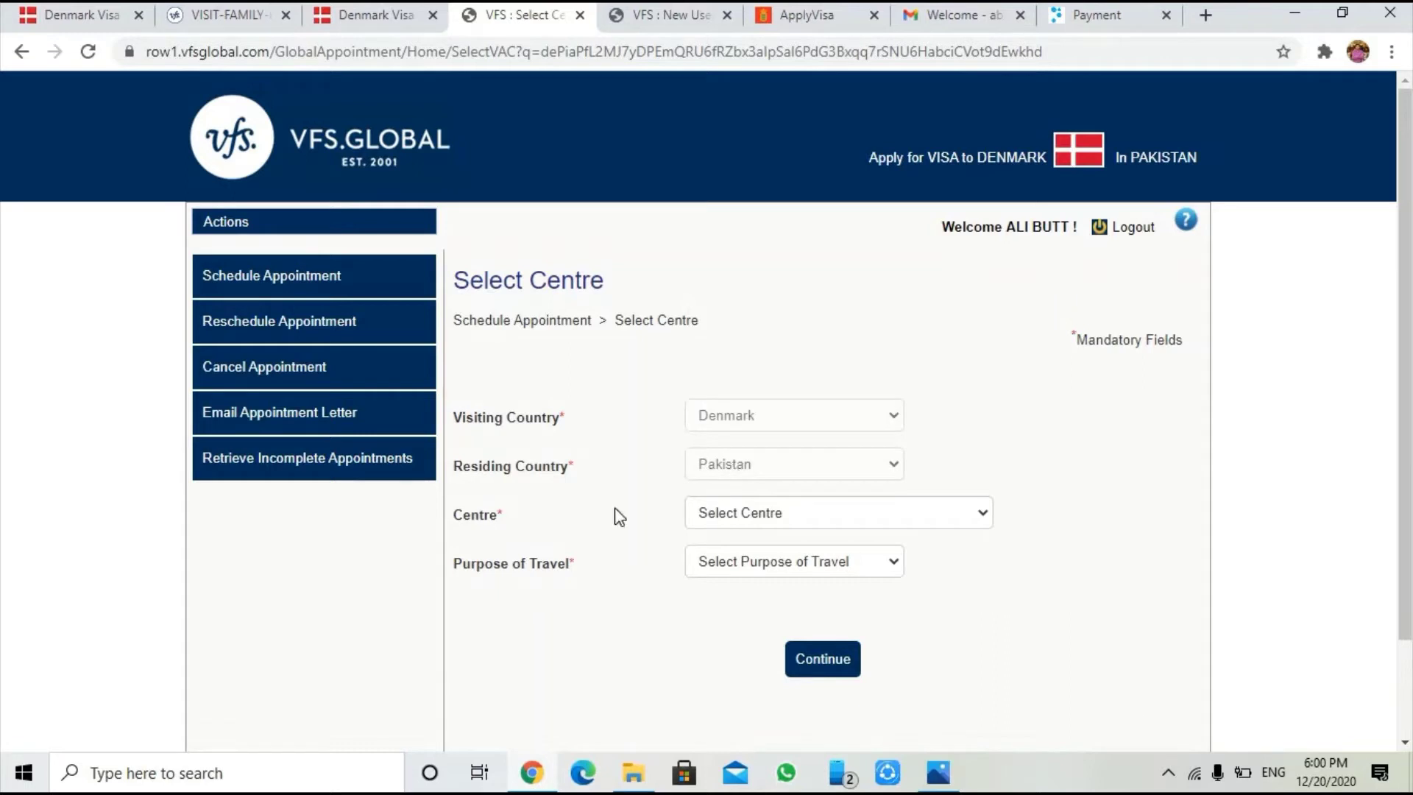
Choose Denmark Visa Application Centre, Islamabad as centre and Visit Family or Friends as travel purpose
left_click(786, 513)
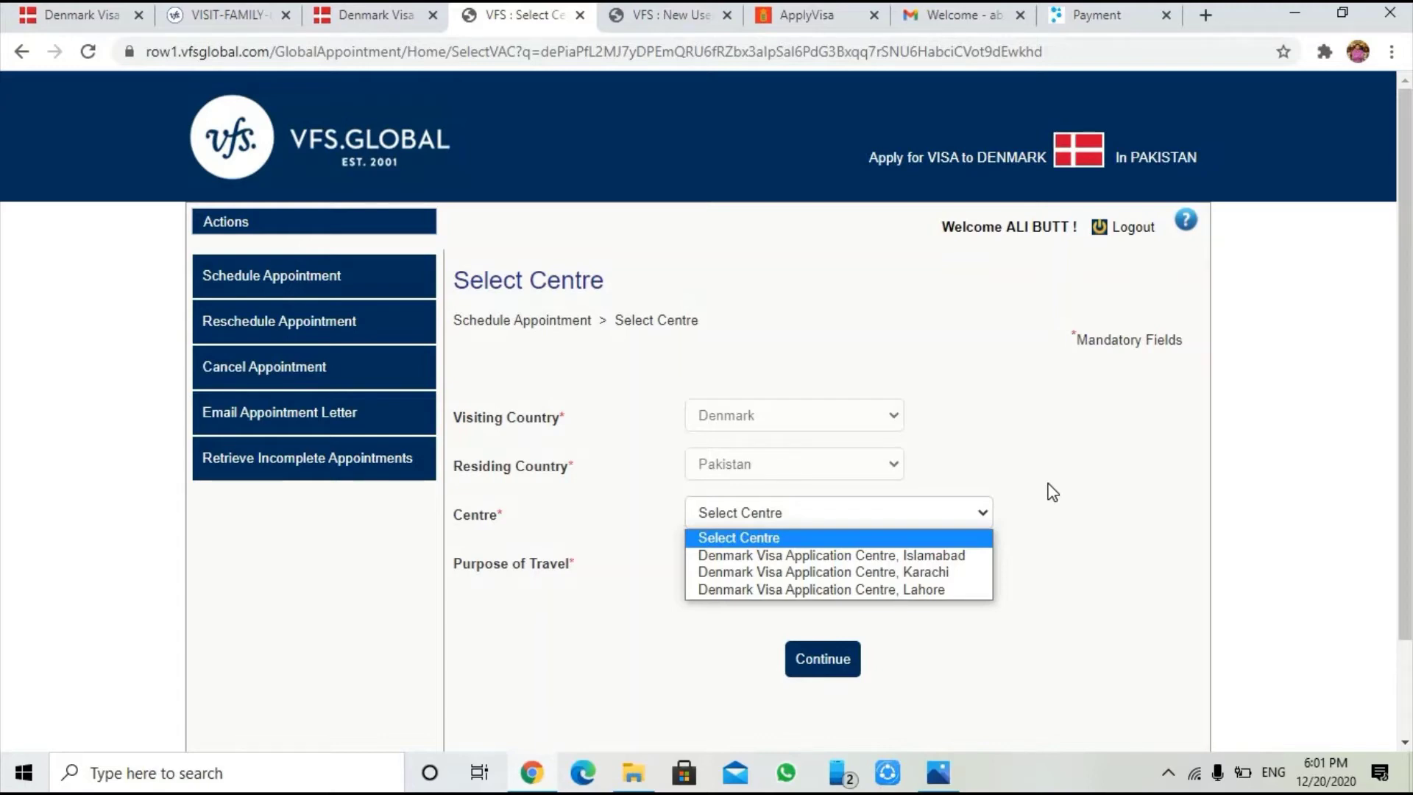
left_click(955, 557)
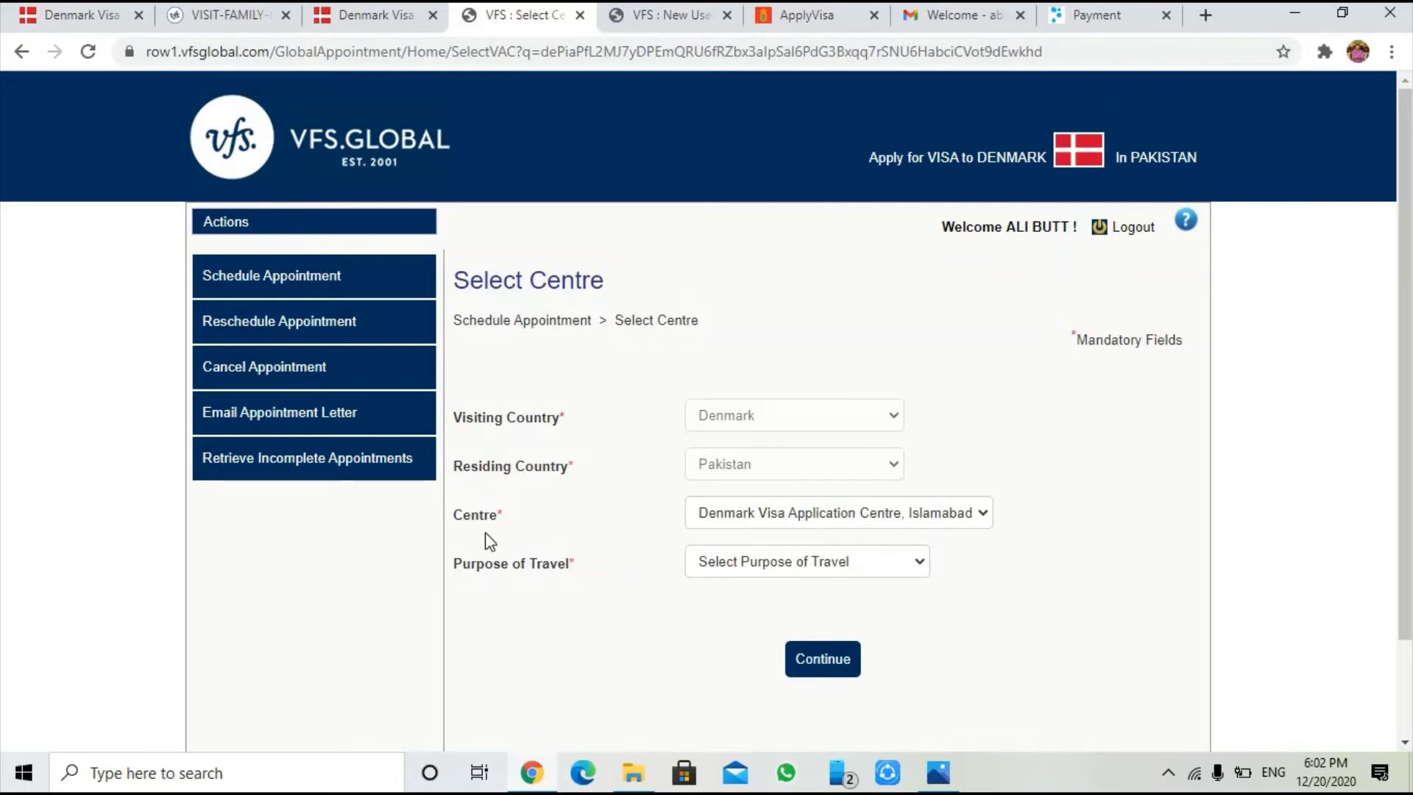
left_click(890, 563)
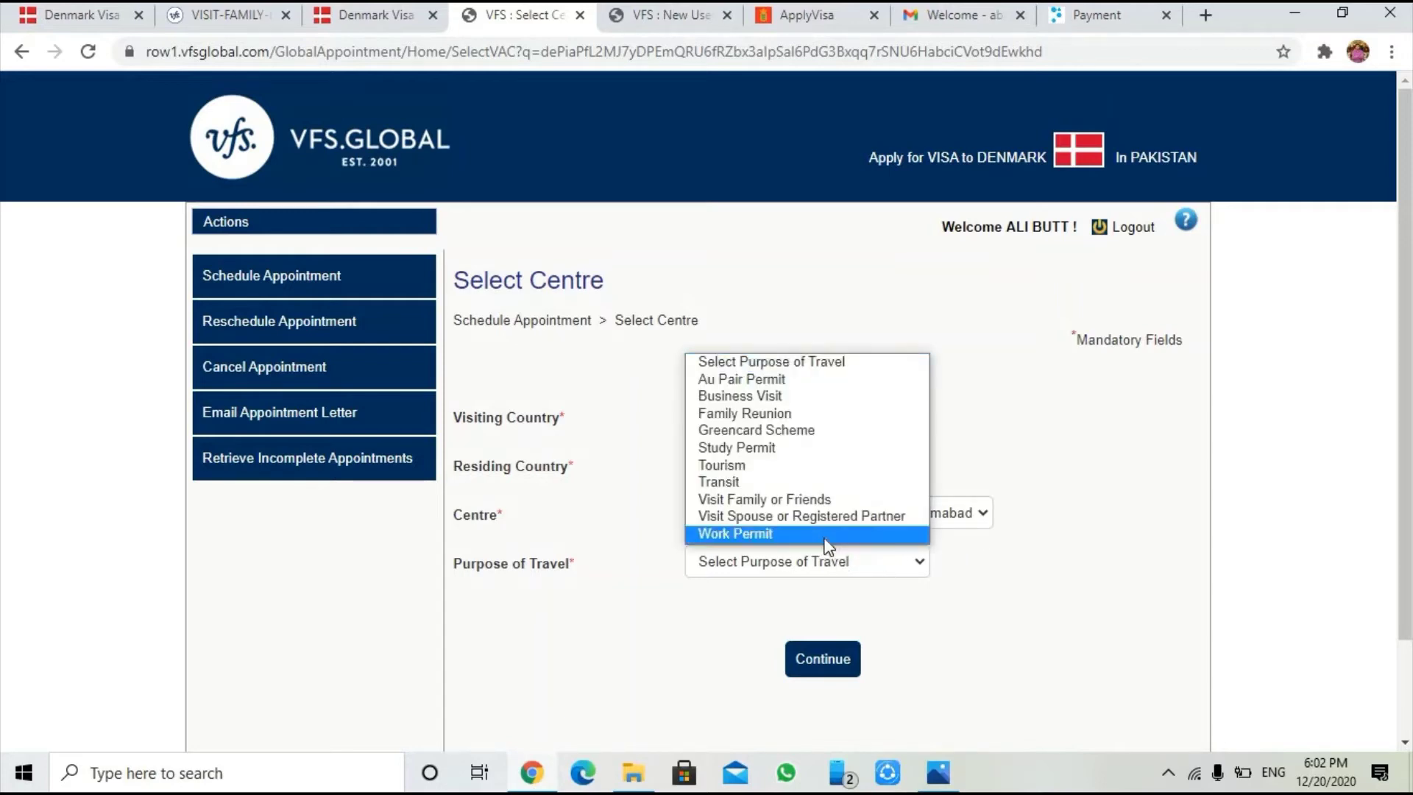
left_click(811, 501)
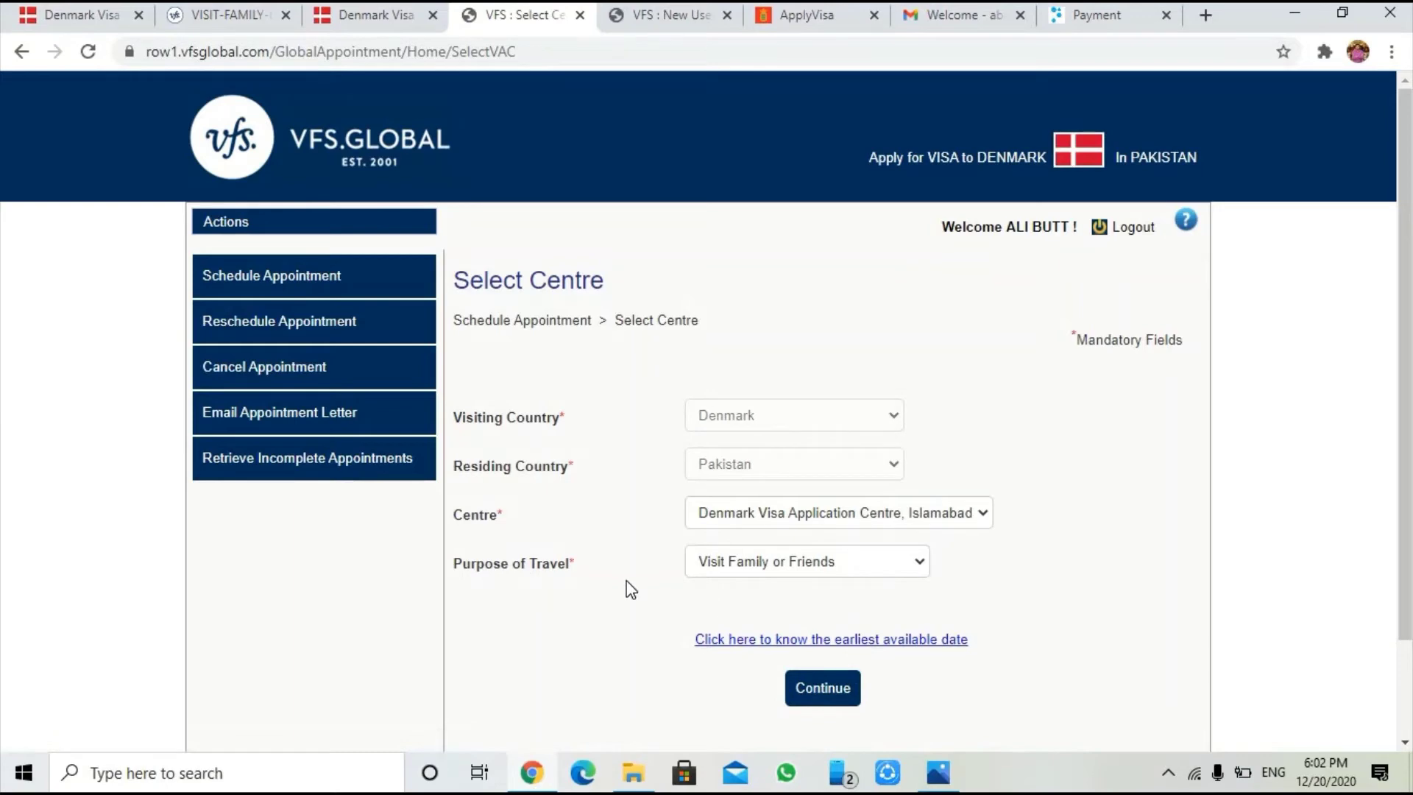
Continue to the empty Customer List and start adding a new customer
left_click(810, 692)
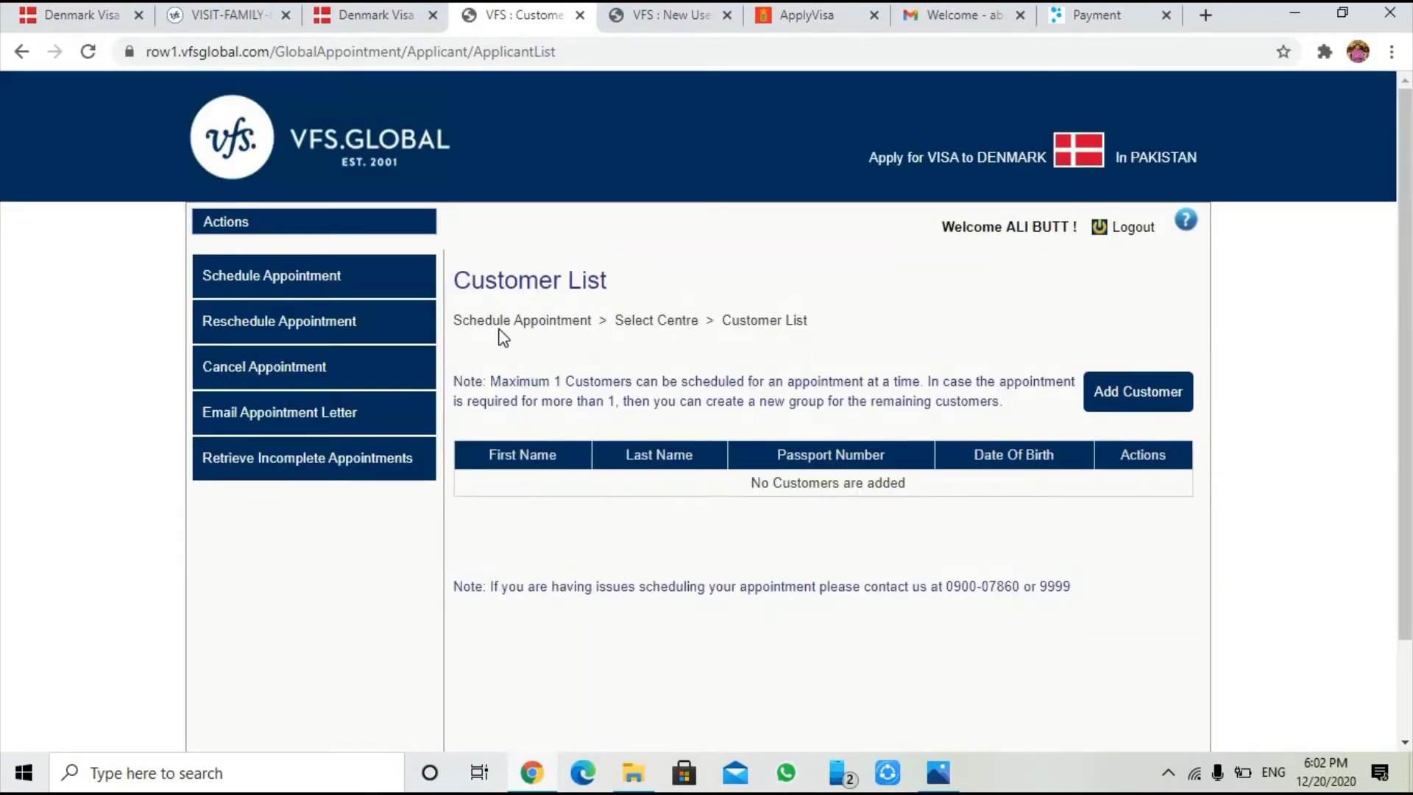
left_click(1108, 393)
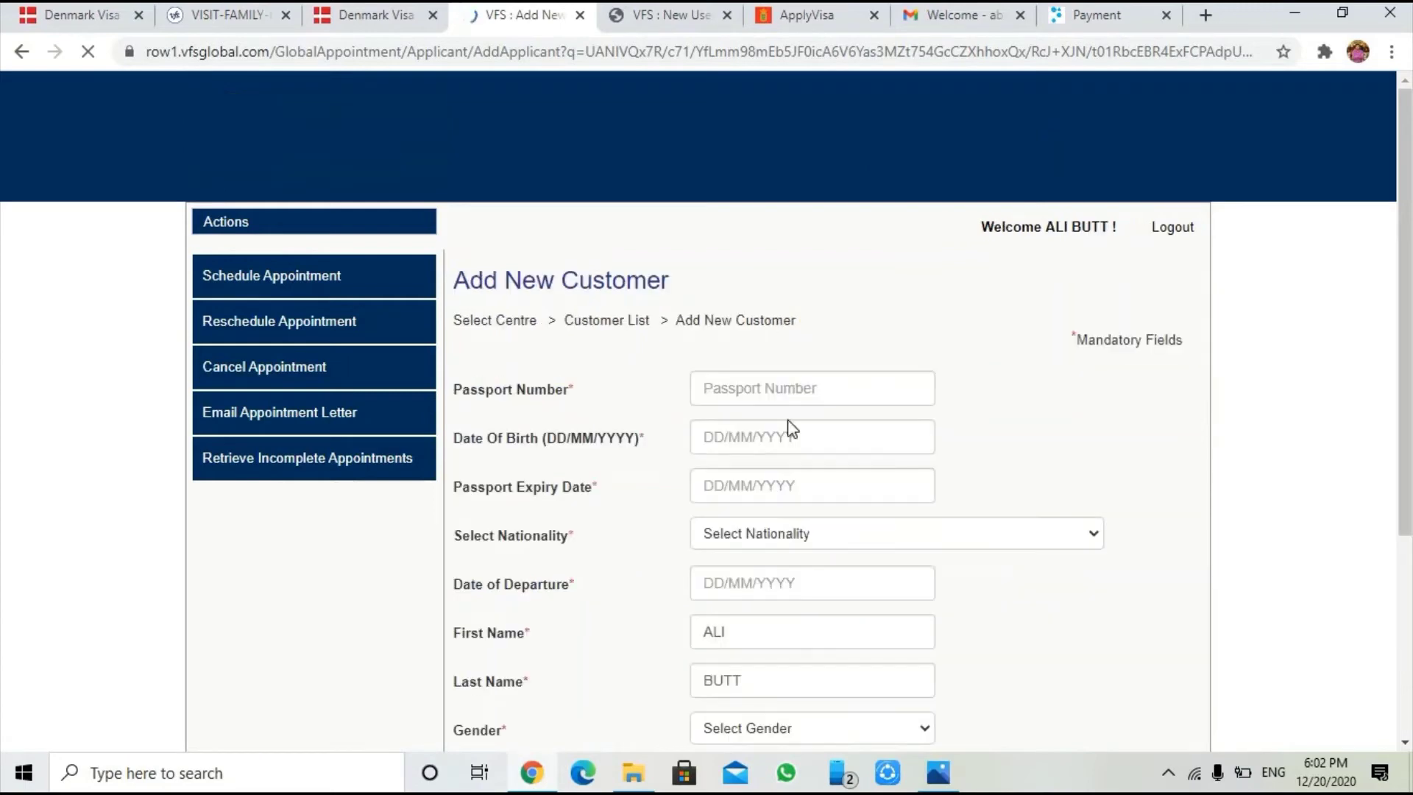
scroll(697, 440, "down", 3)
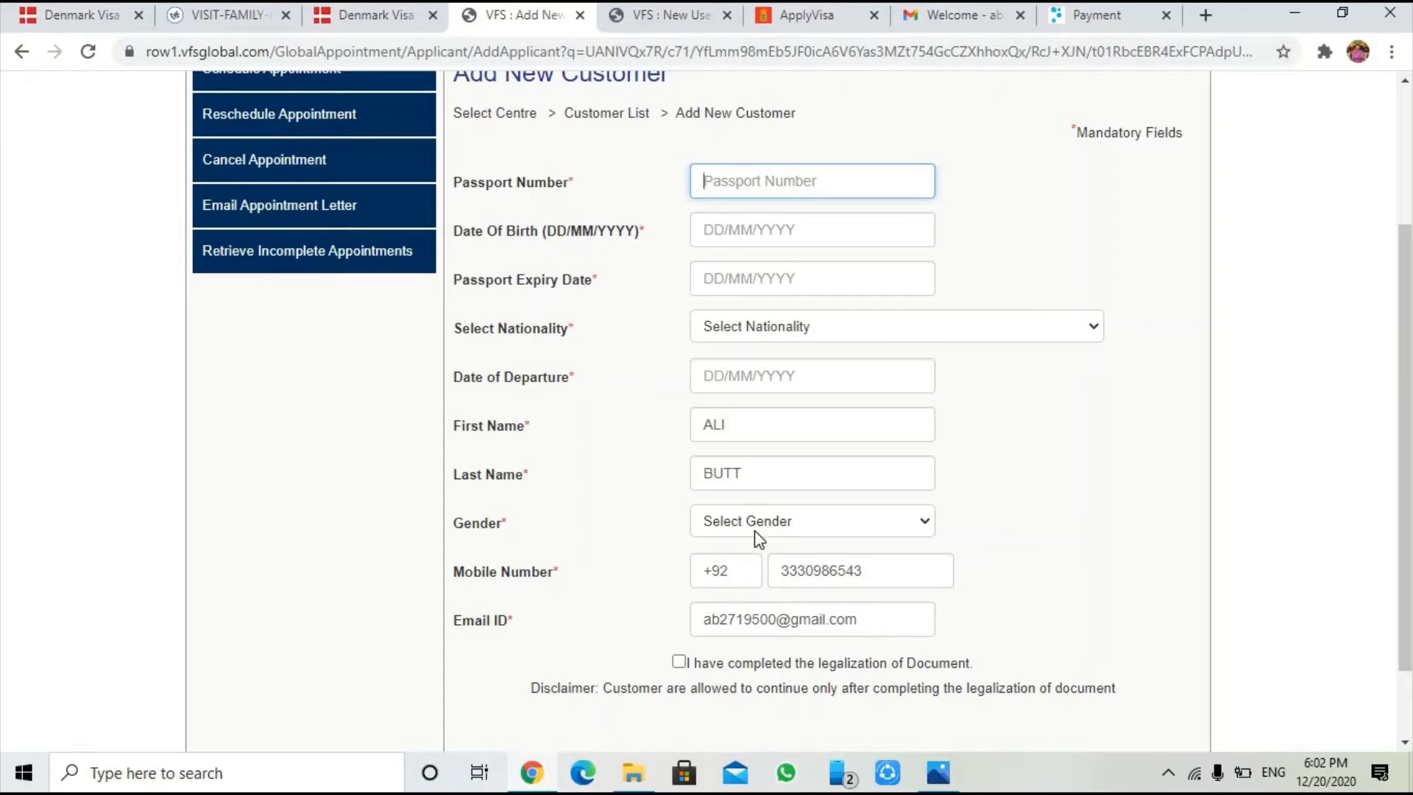
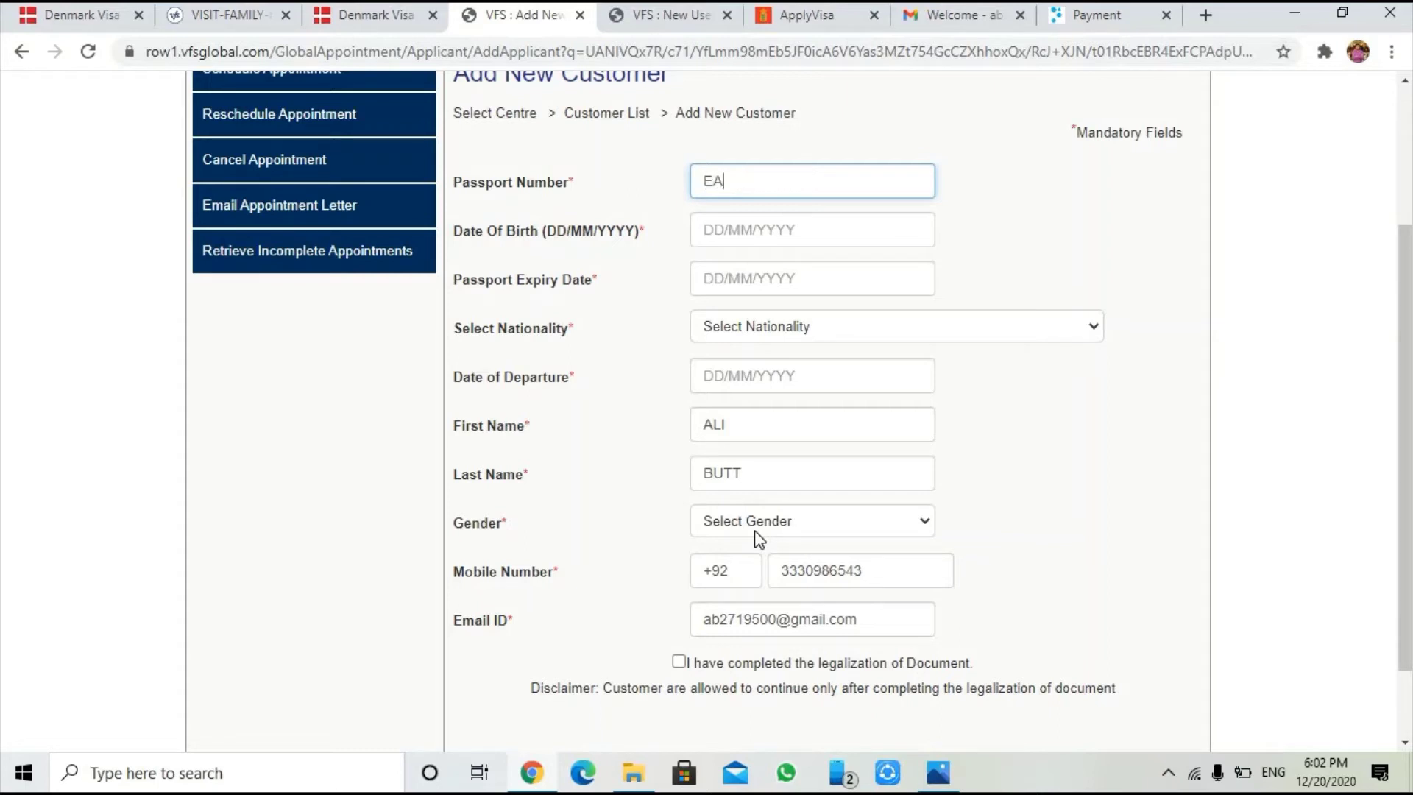
left_click(769, 236)
key("BackSpace")
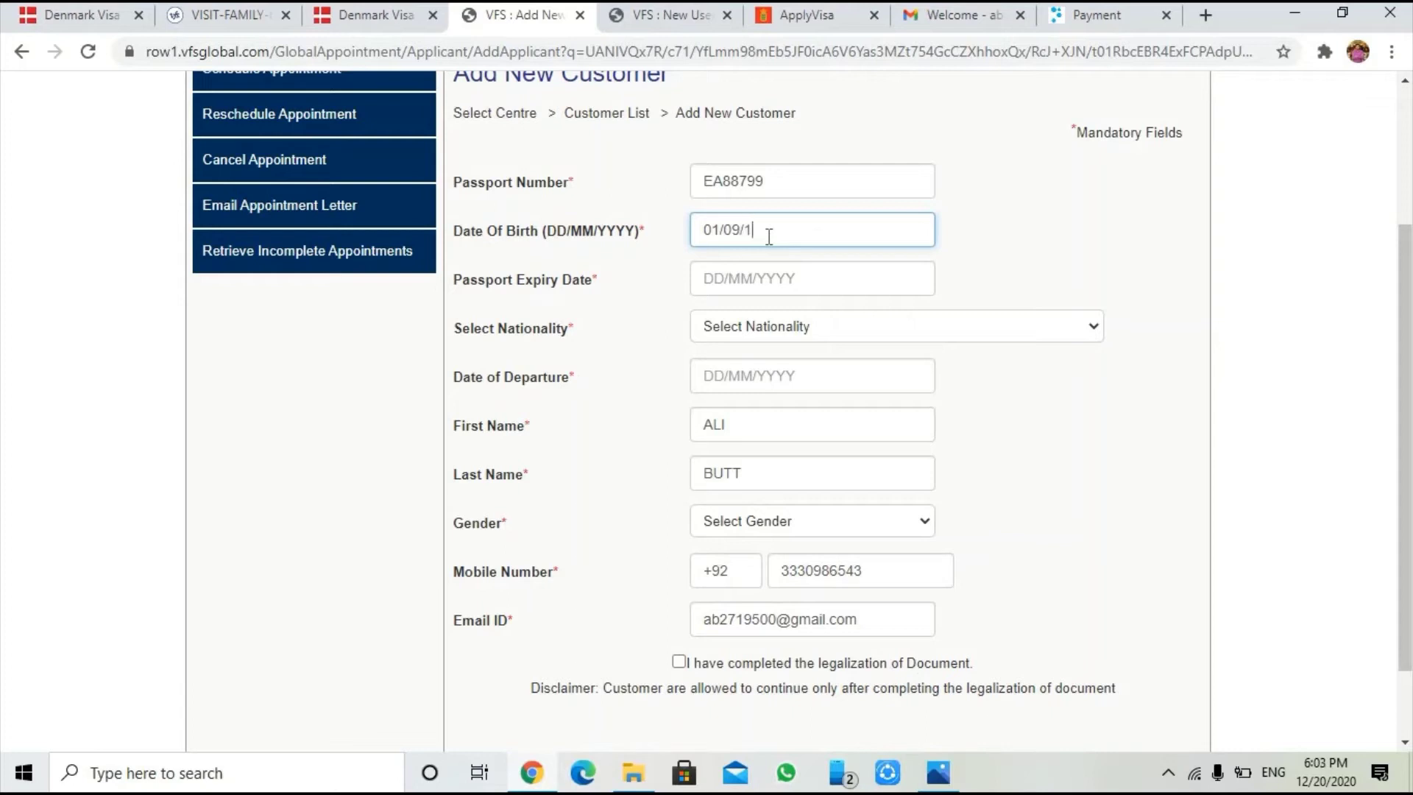
Enter passport expiry date 12/12/023 and bring up the nationality list
left_click(731, 277)
type("12/12/")
type("20")
key("BackSpace")
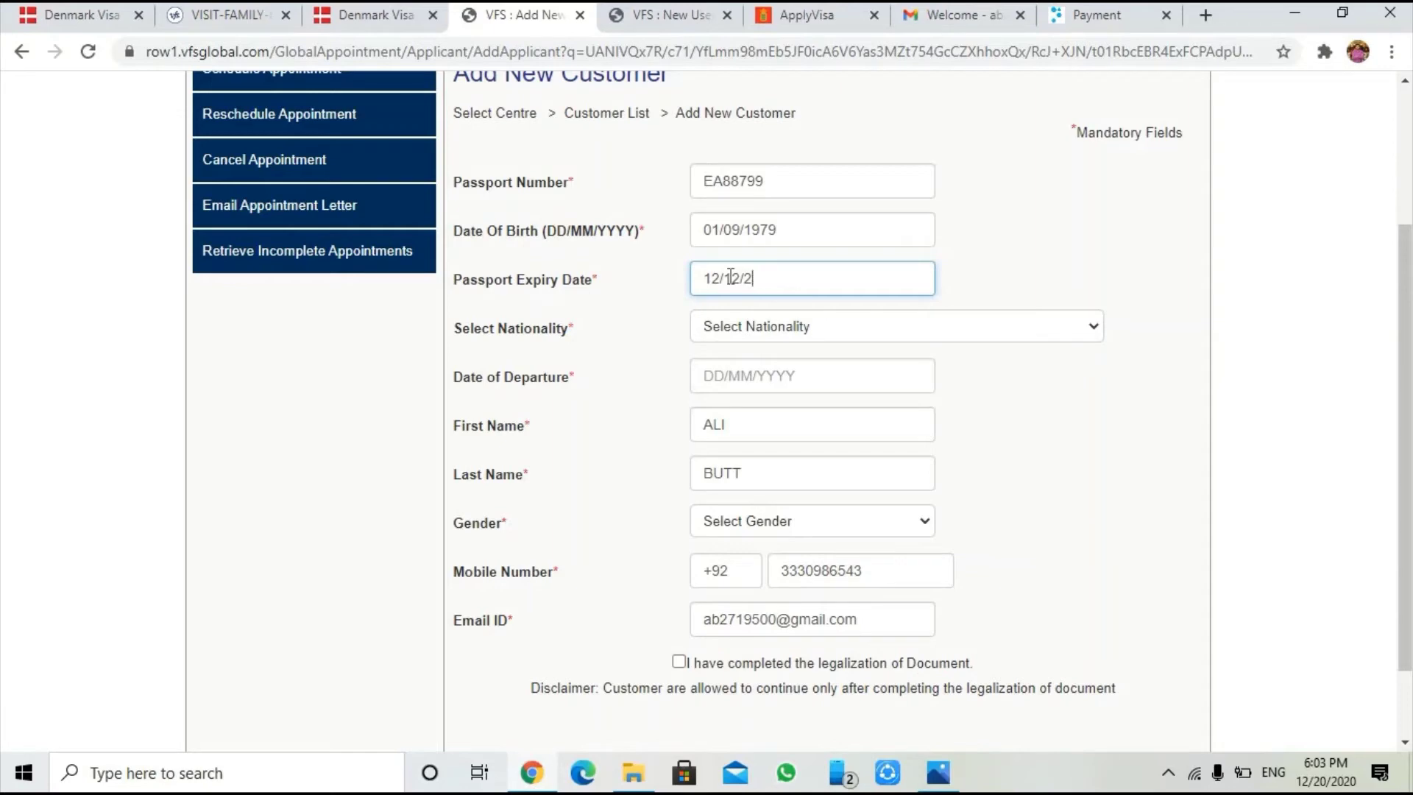
key("BackSpace")
type("023")
left_click(745, 326)
Pick PAKISTAN as nationality and enter departure date 01/02/2021
type("pak")
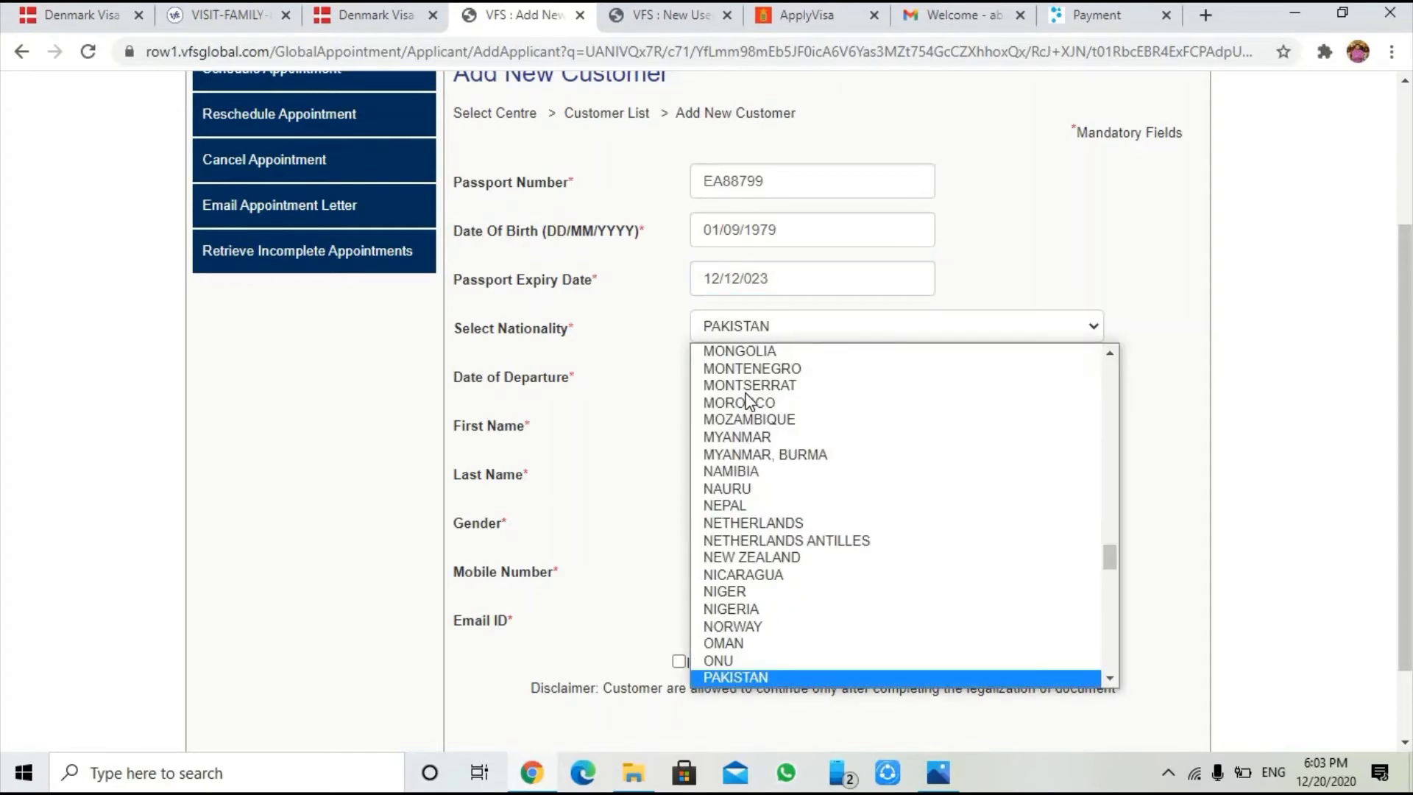
left_click(746, 679)
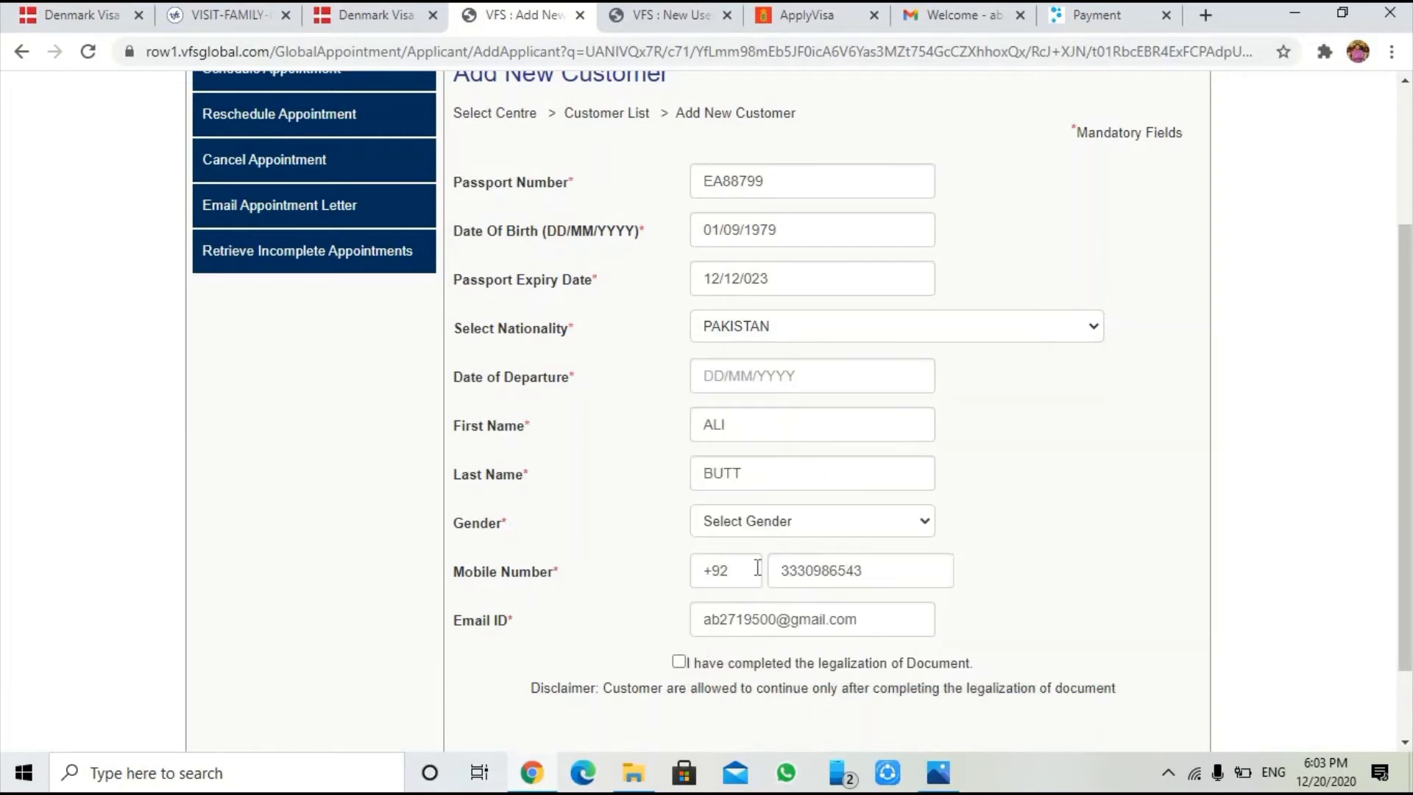
left_click(747, 383)
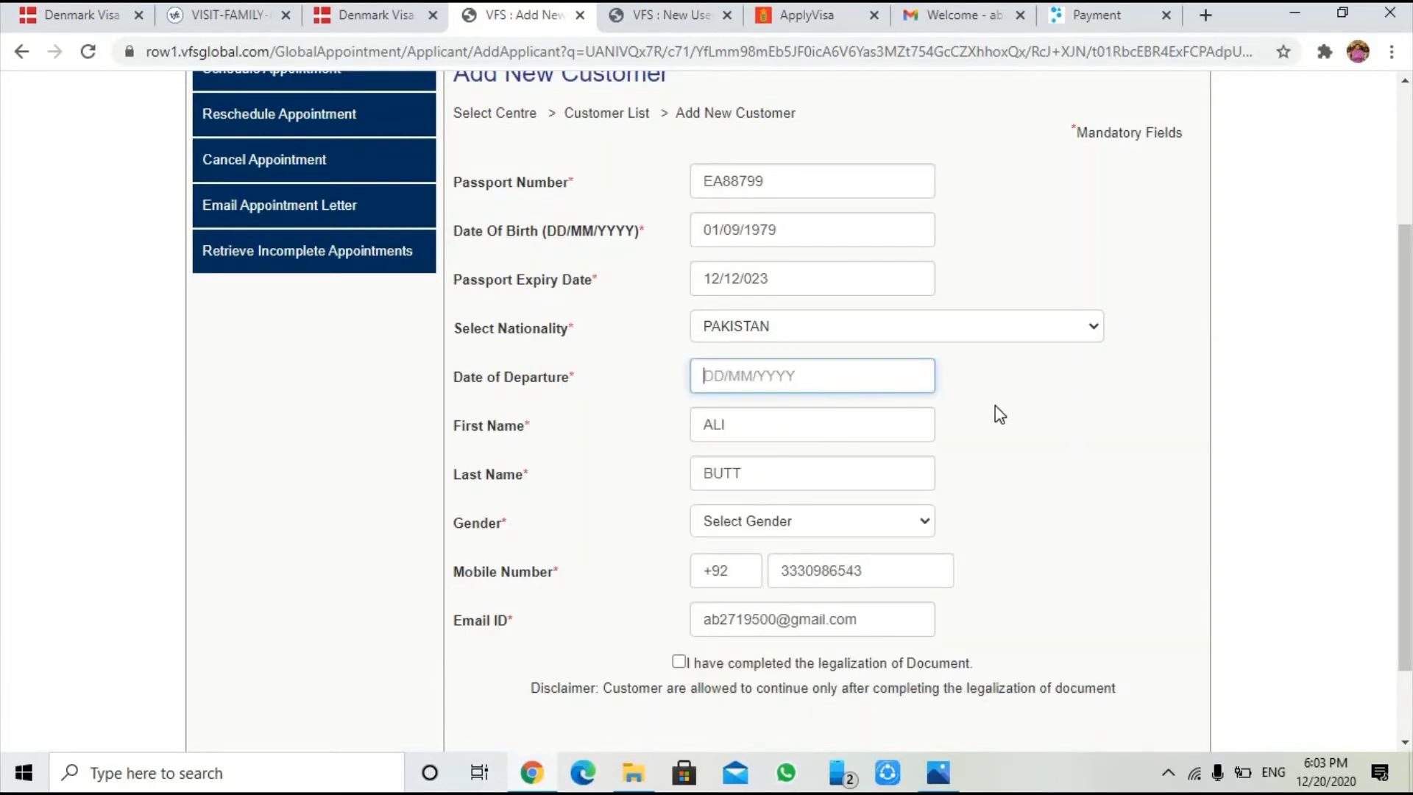
type("01/02/2021")
Set gender to Male and tick the document legalization confirmation
left_click(808, 536)
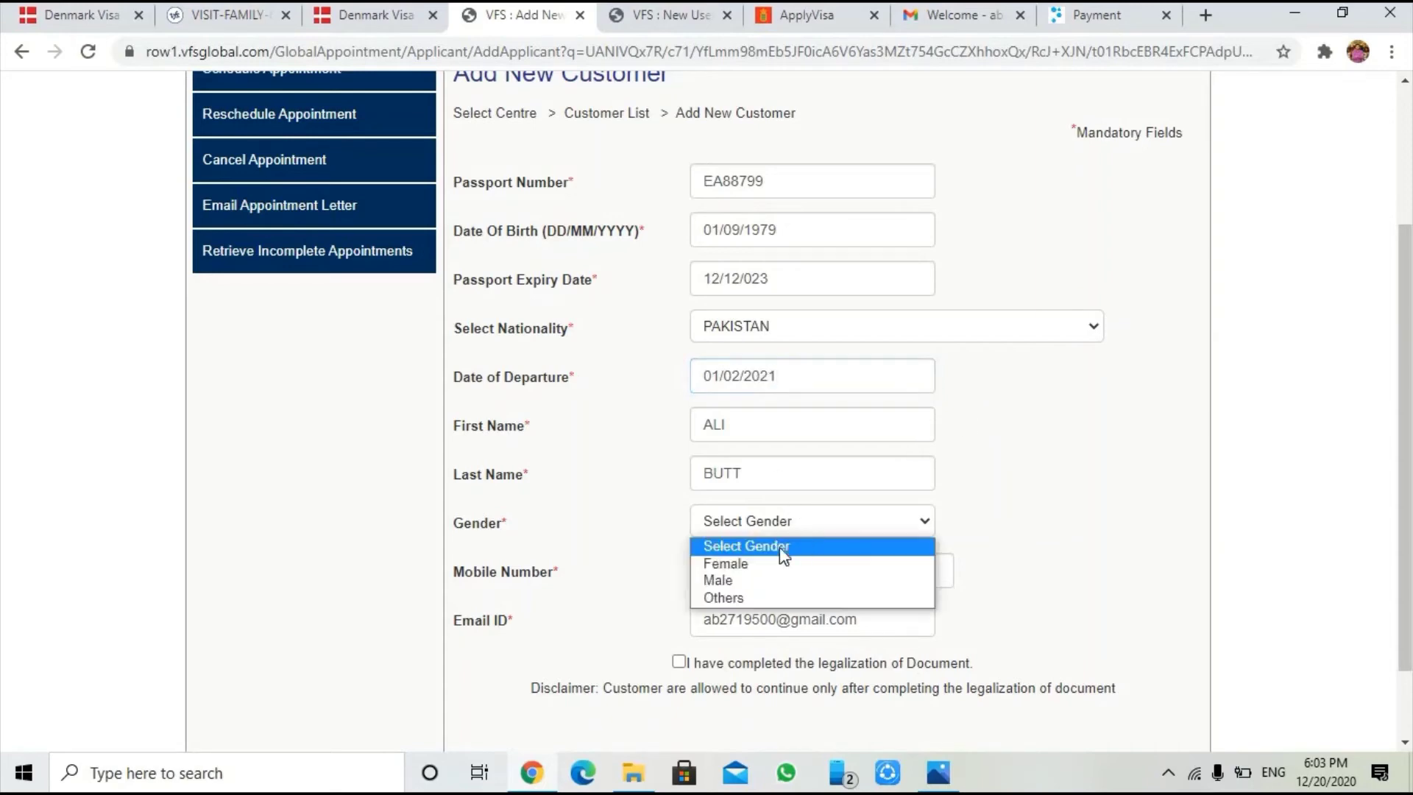
left_click(741, 581)
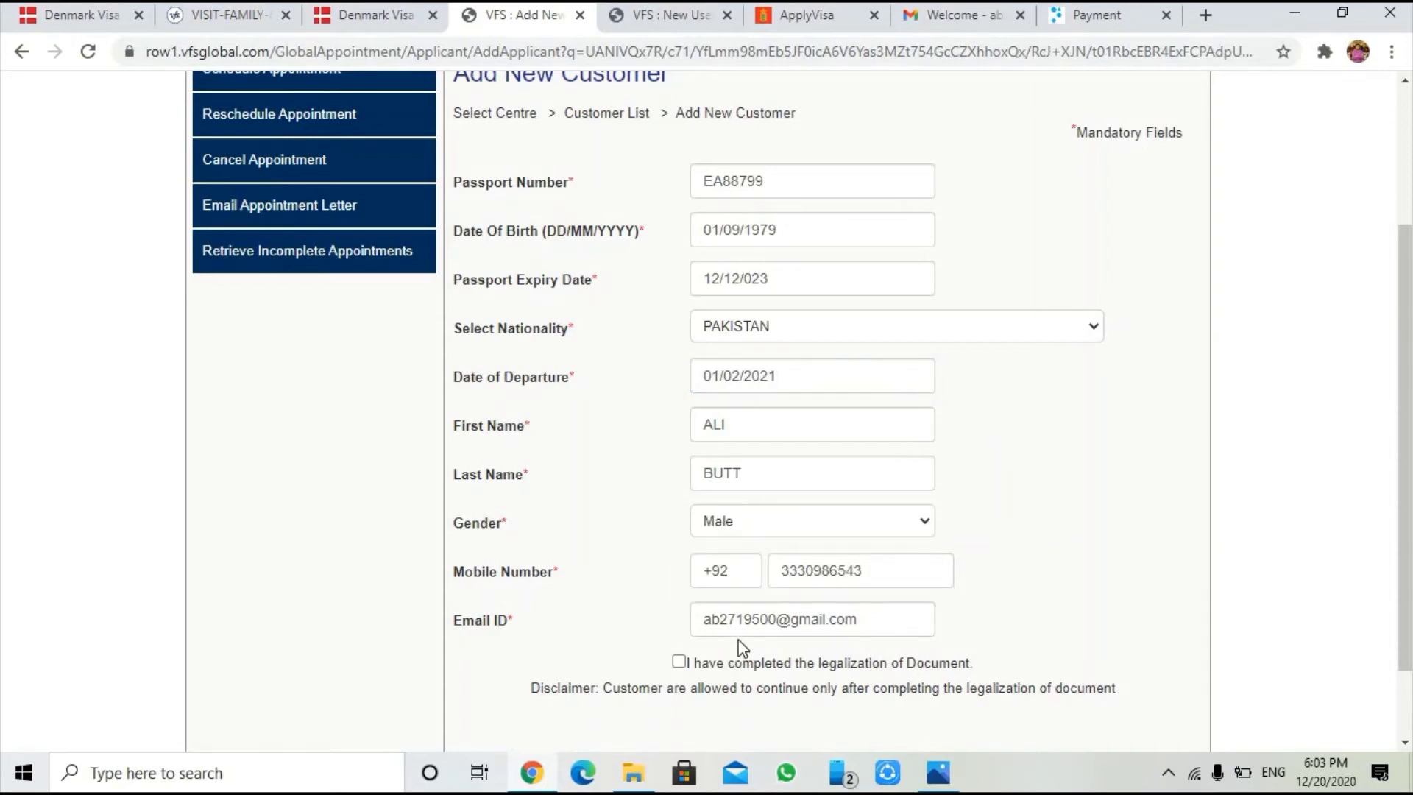
left_click(679, 662)
scroll(843, 588, "down", 1)
scroll(842, 589, "down", 1)
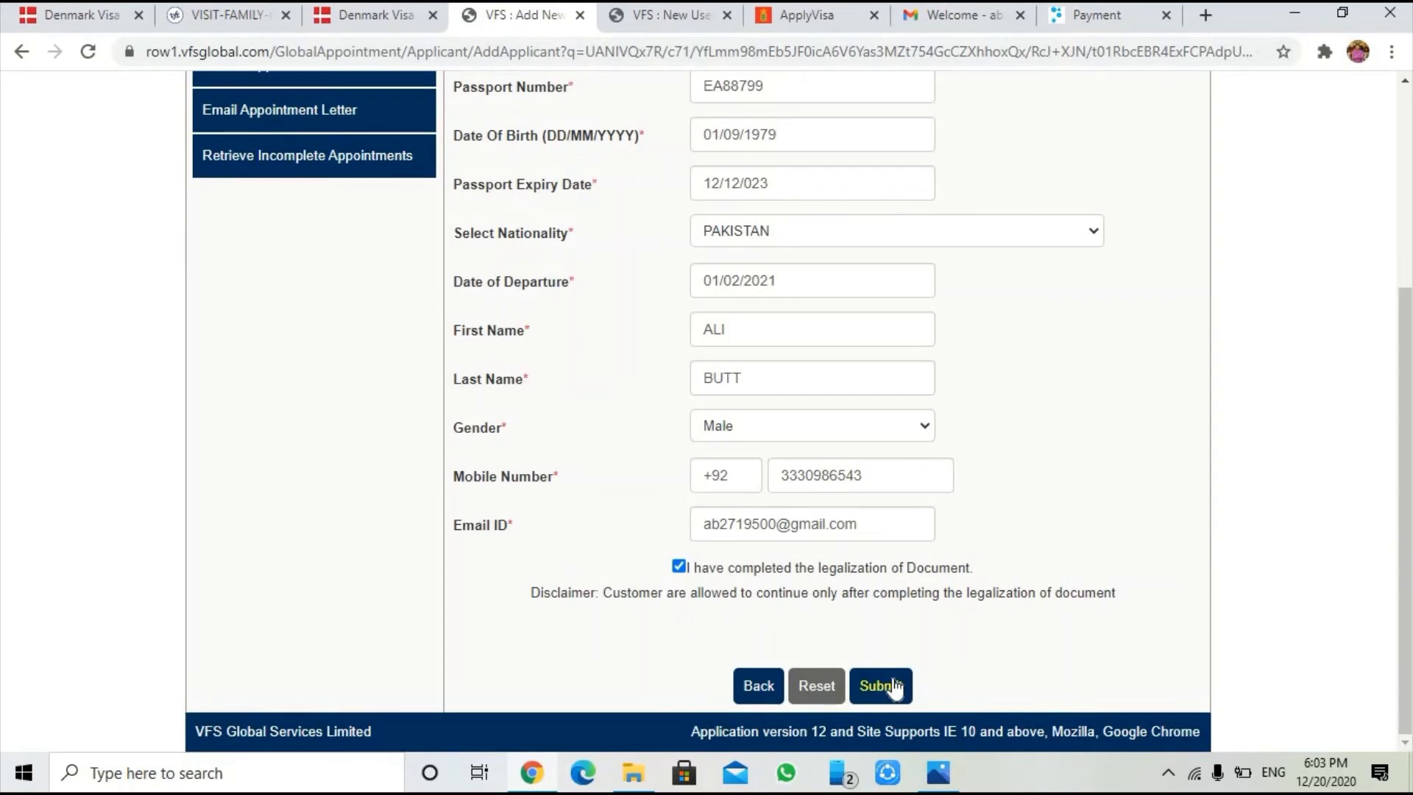
Submit and confirm the form, bringing back a DD/MM/YYYY format error on passport expiry '12/12/023'
left_click(884, 700)
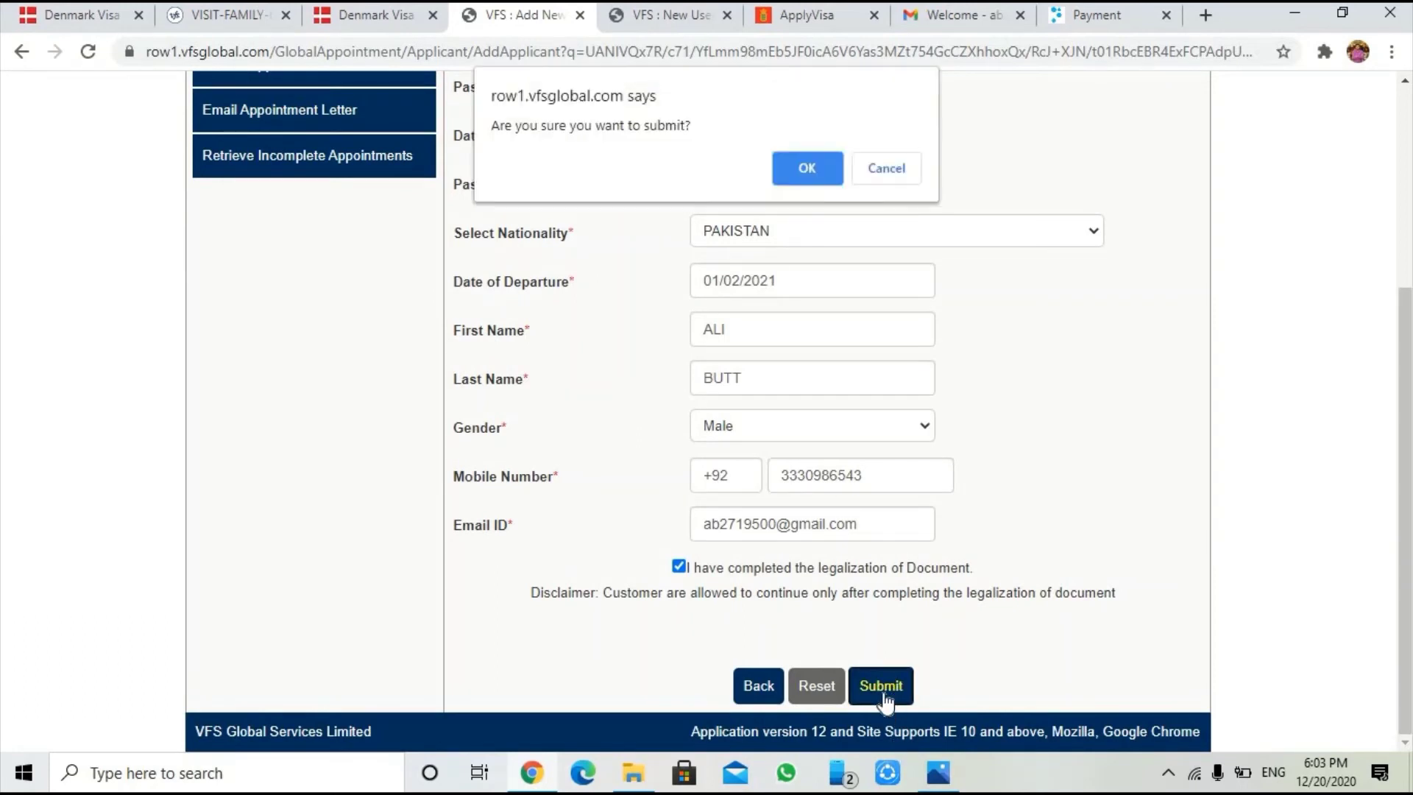
left_click(805, 172)
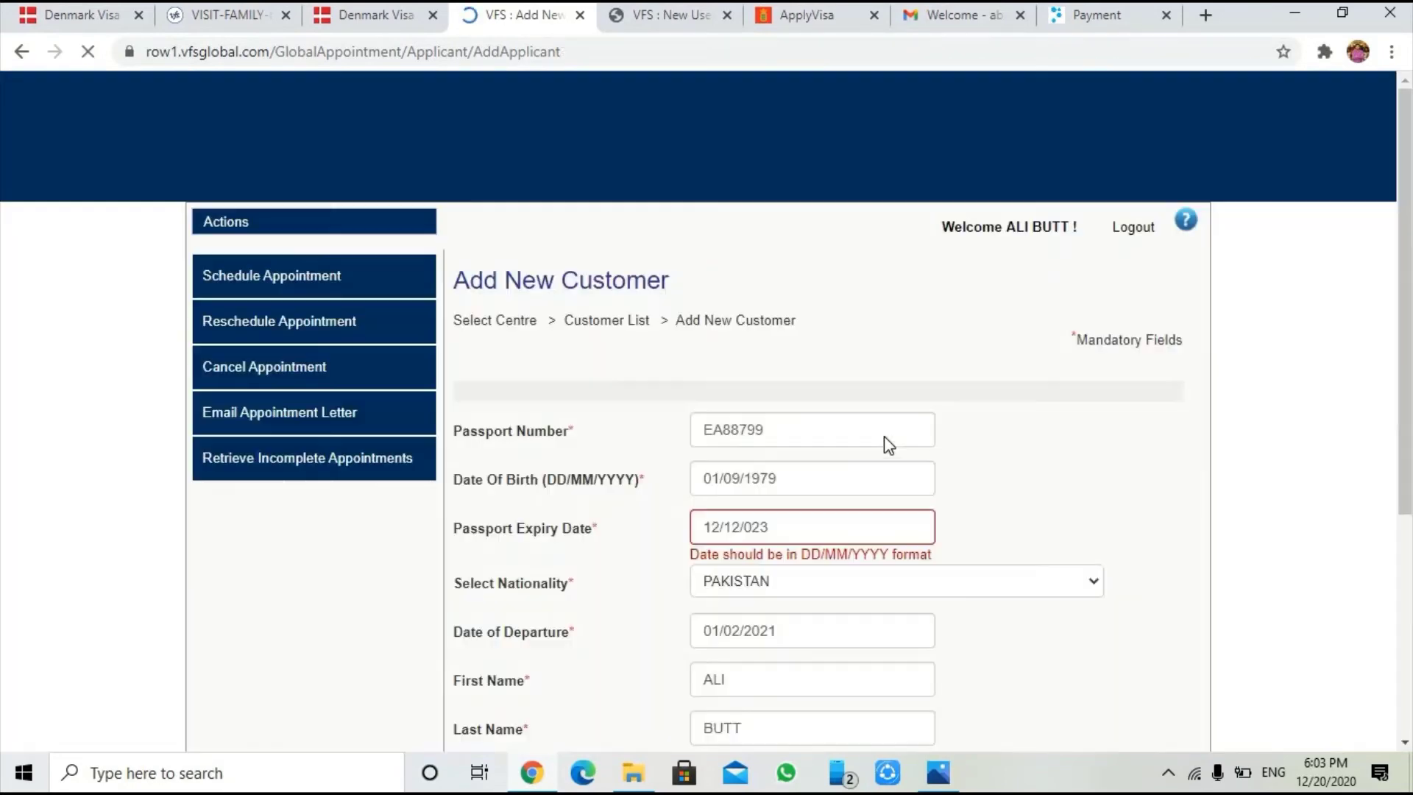
scroll(885, 436, "down", 1)
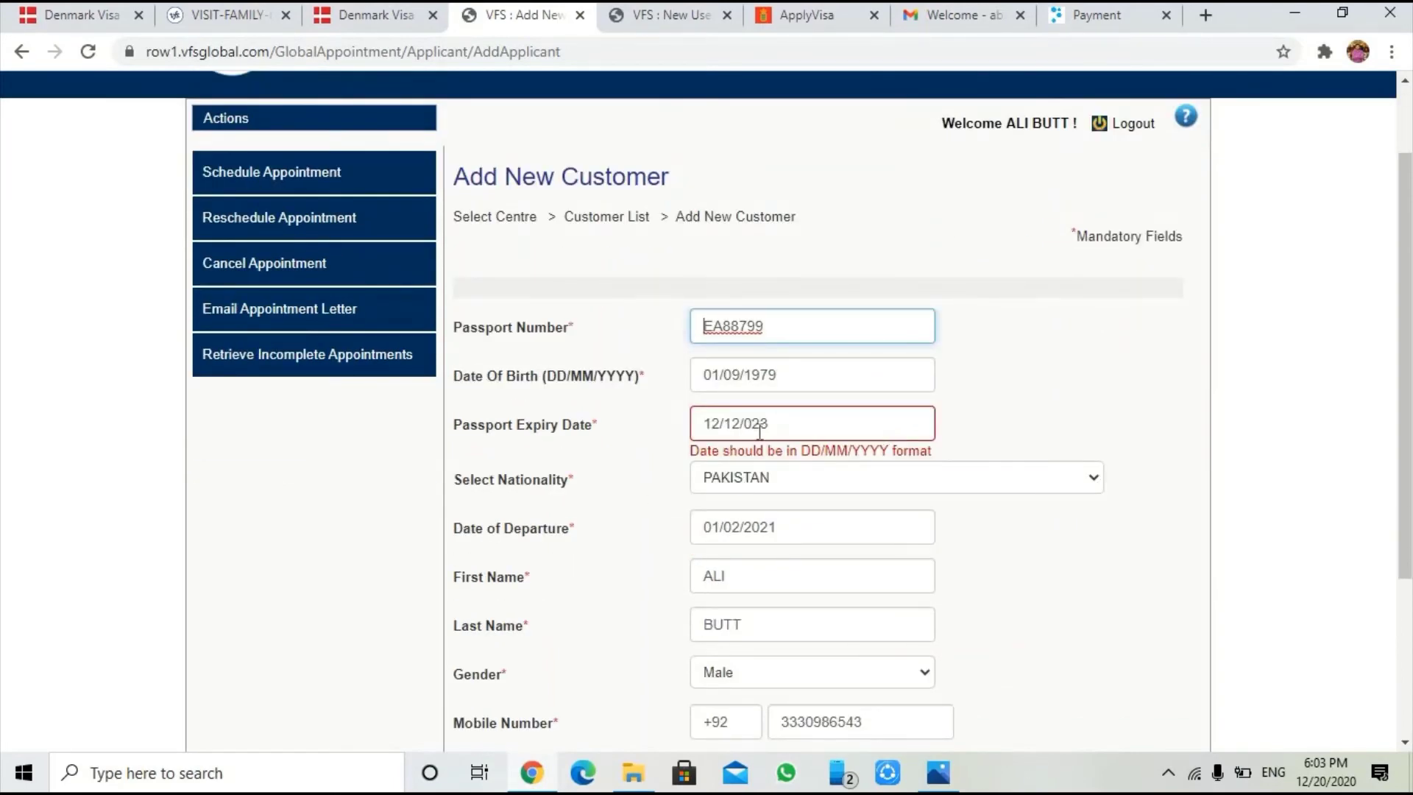
scroll(770, 427, "down", 1)
scroll(770, 425, "down", 3)
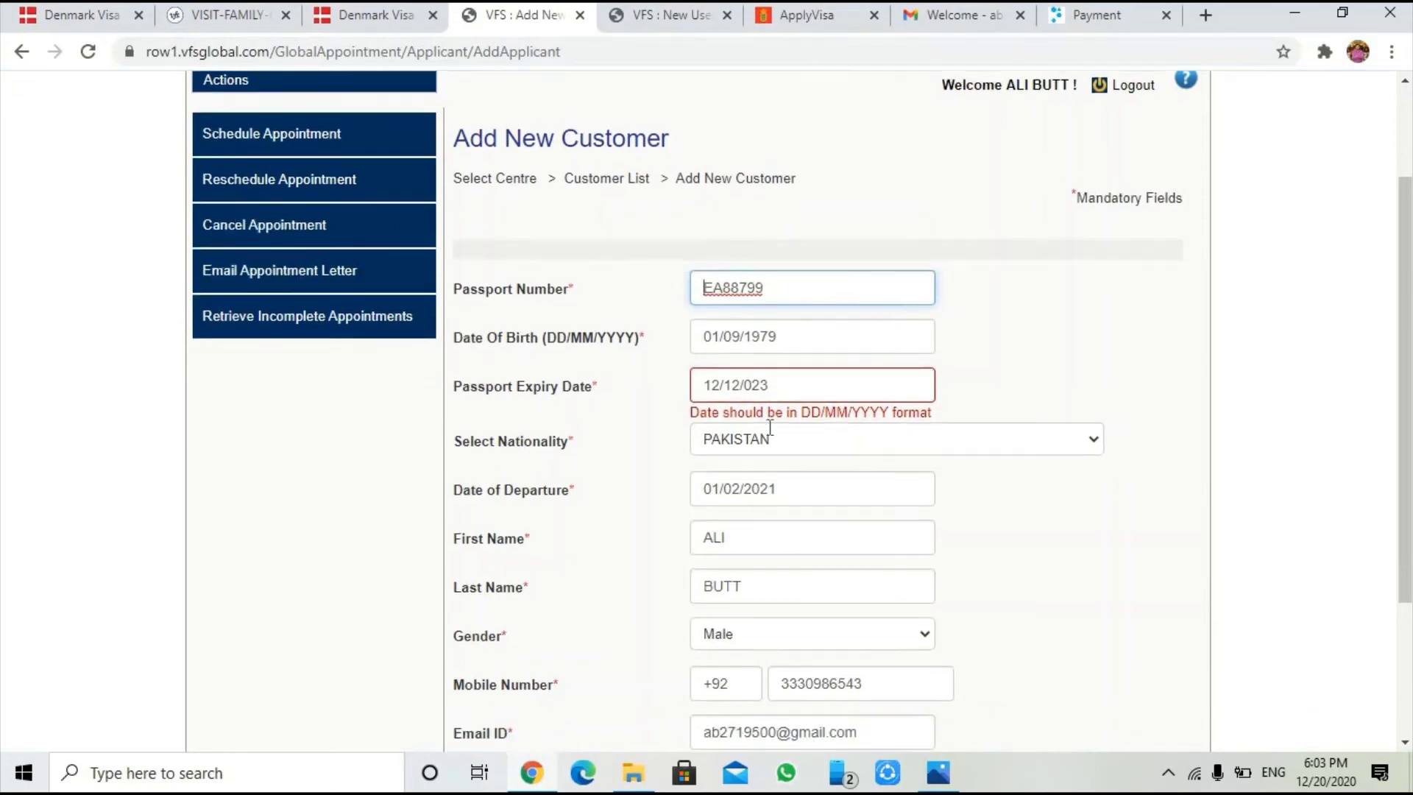
scroll(770, 427, "up", 2)
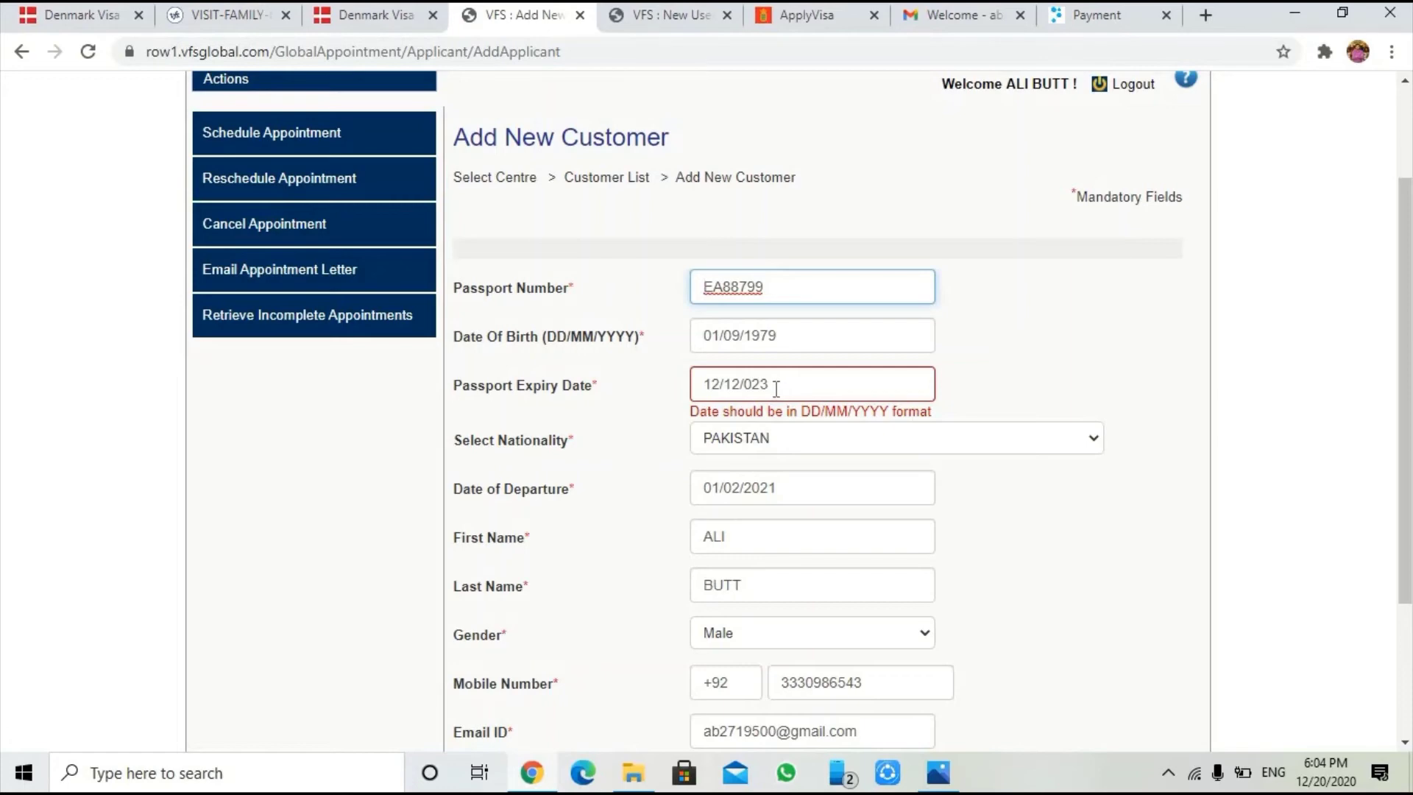
scroll(774, 390, "down", 1)
scroll(775, 390, "up", 1)
scroll(774, 390, "down", 1)
scroll(775, 390, "up", 1)
scroll(1005, 453, "up", 2)
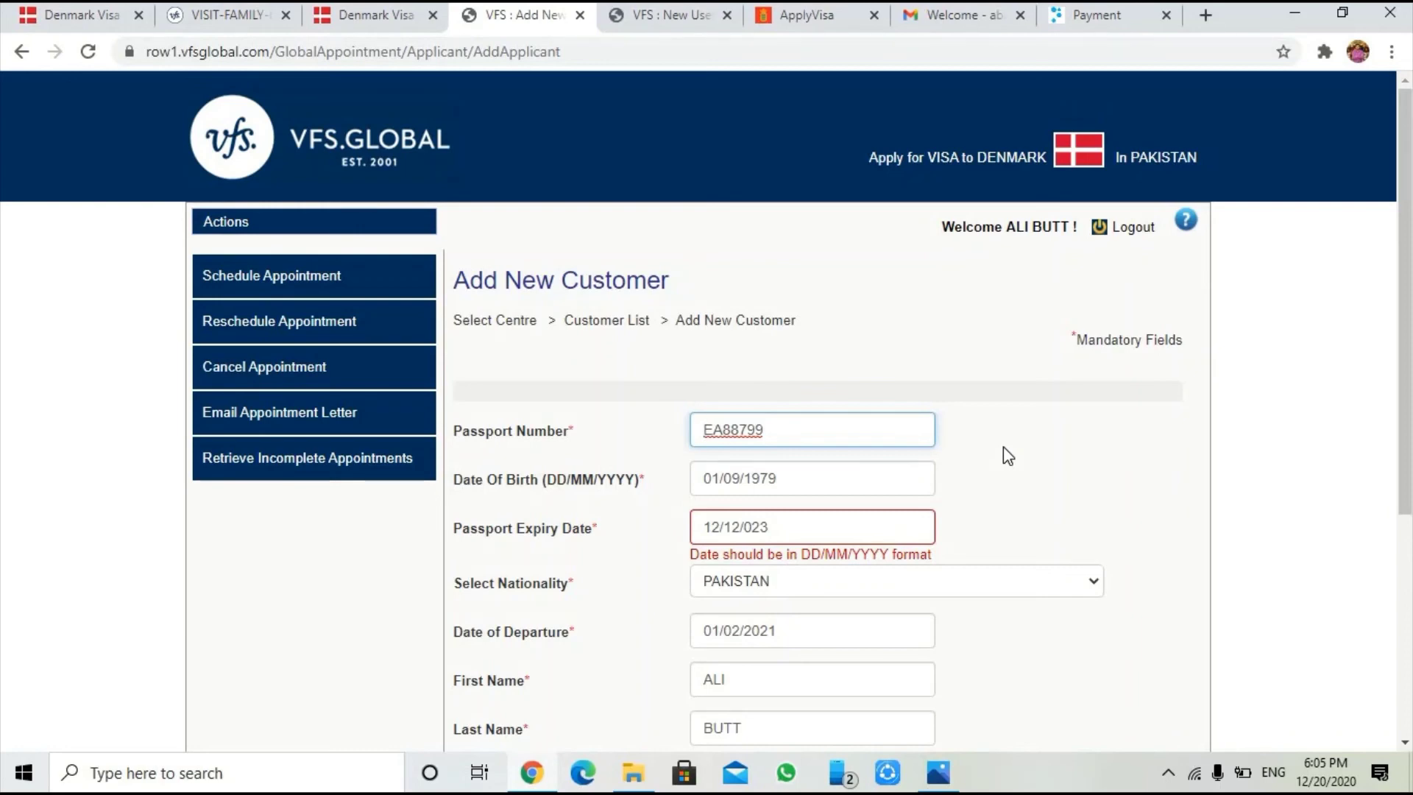
scroll(994, 457, "down", 3)
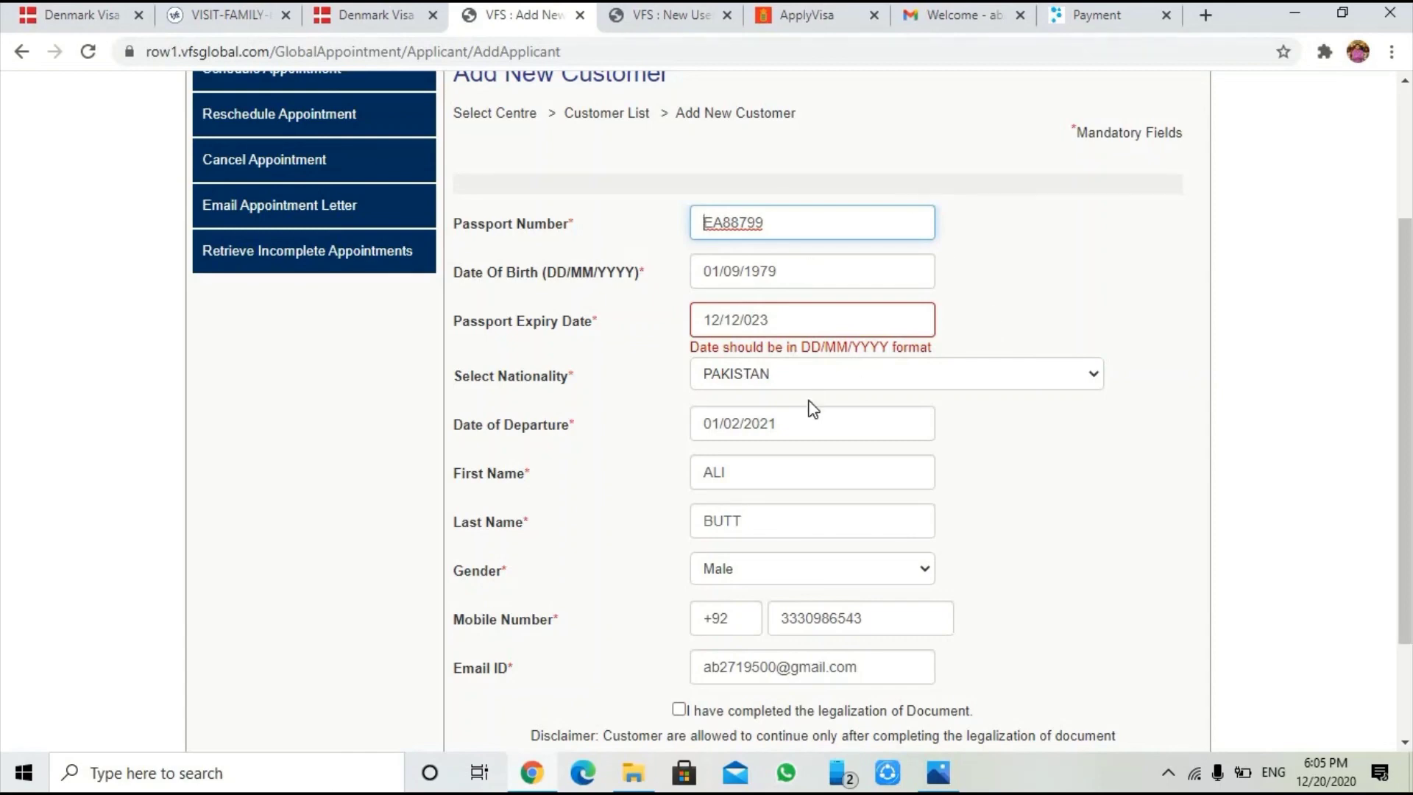
scroll(957, 518, "up", 3)
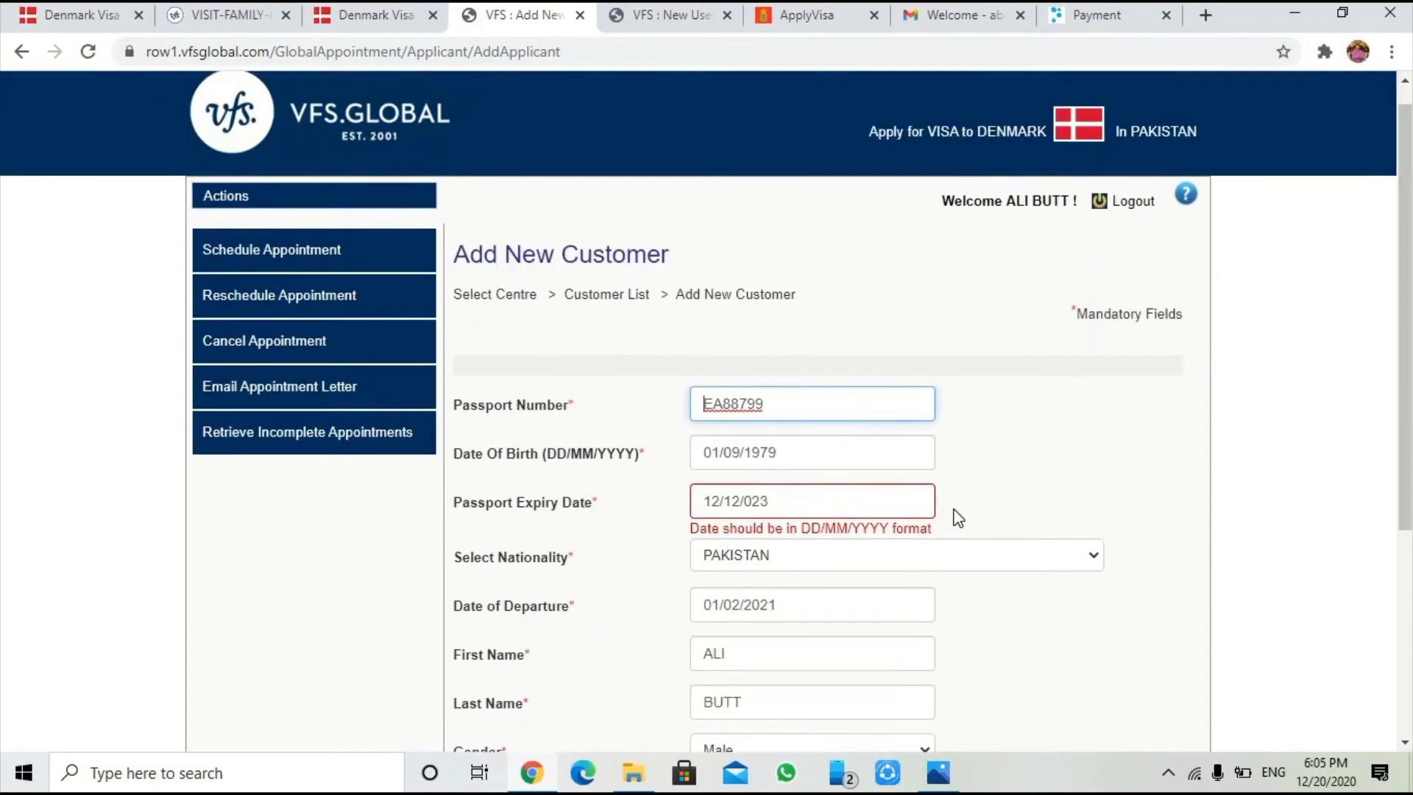
scroll(958, 518, "down", 2)
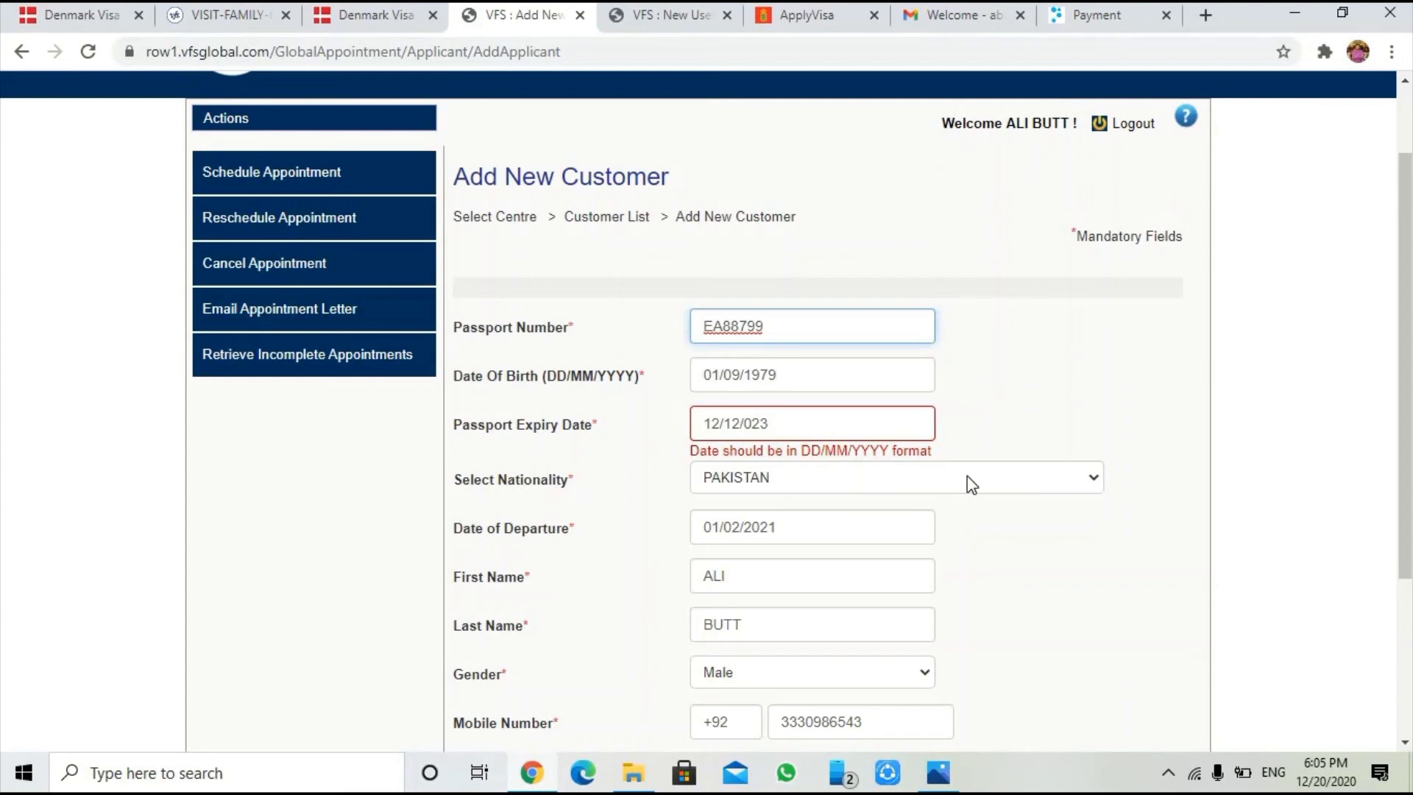
scroll(972, 485, "down", 3)
scroll(972, 485, "up", 1)
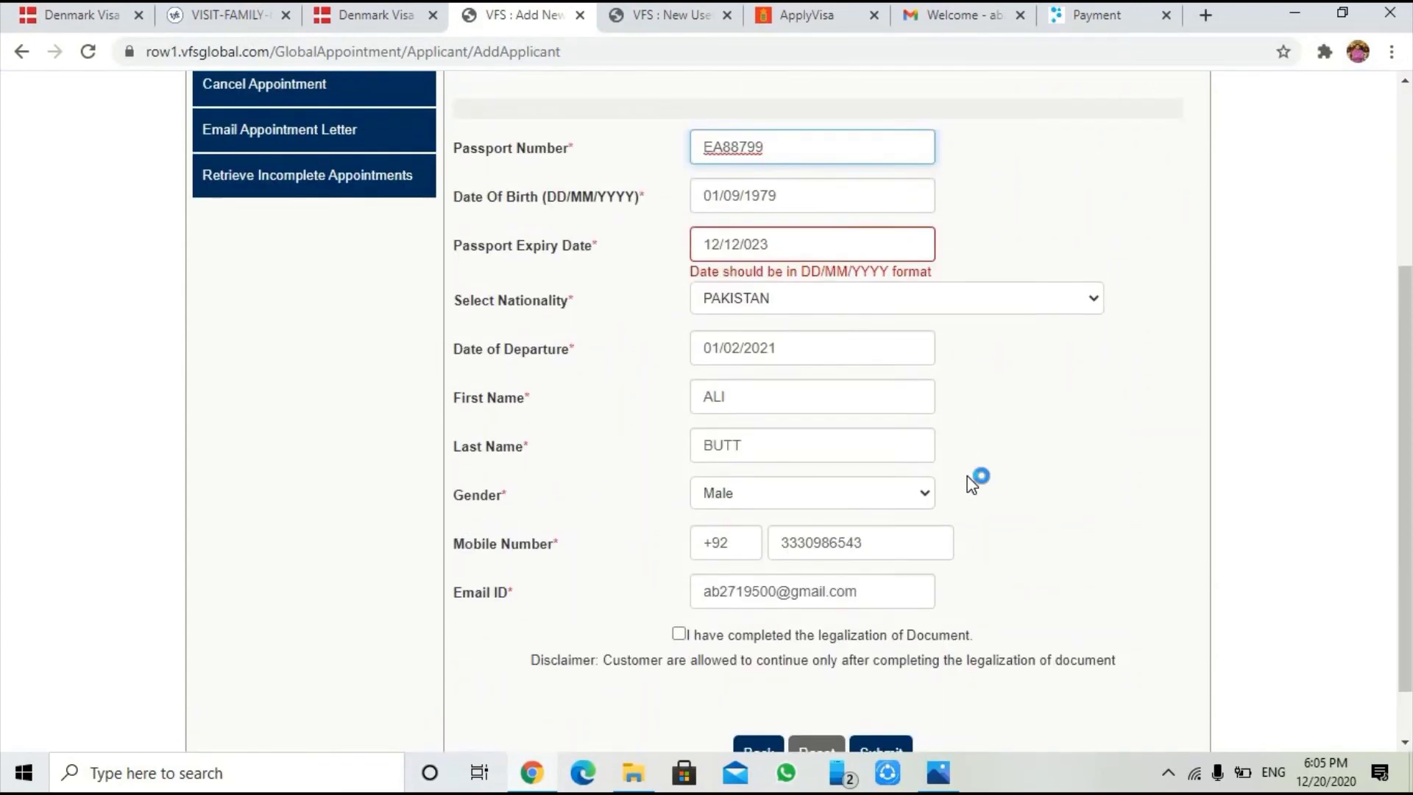
scroll(971, 484, "up", 4)
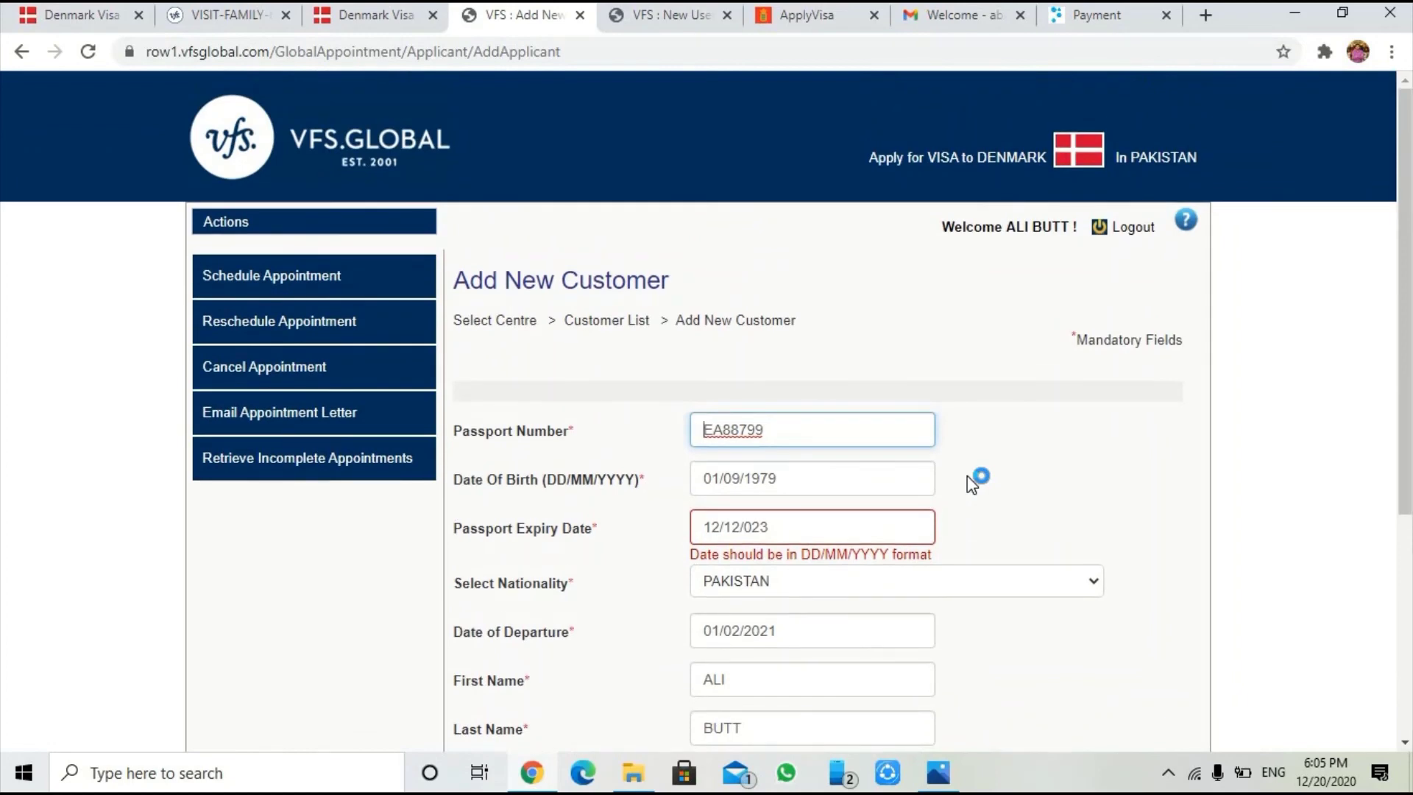